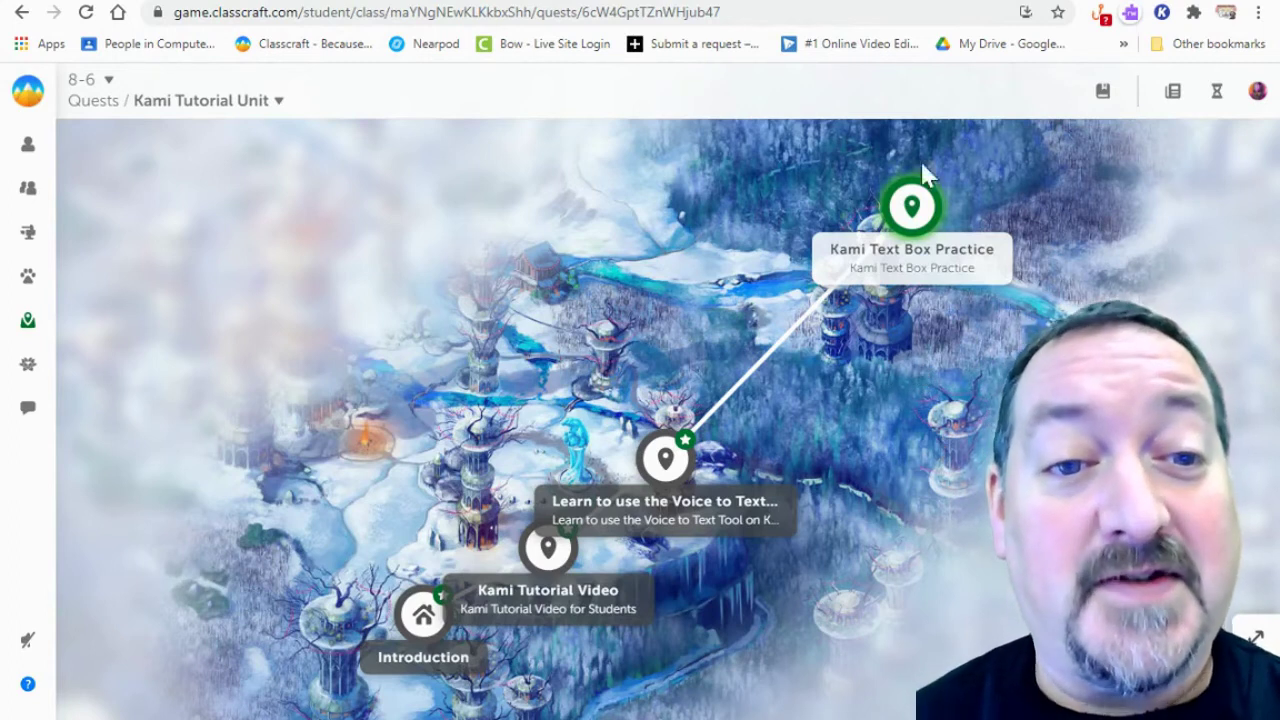
- Open the Kami Text Box Practice quest objective and continue to its task
click(916, 208)
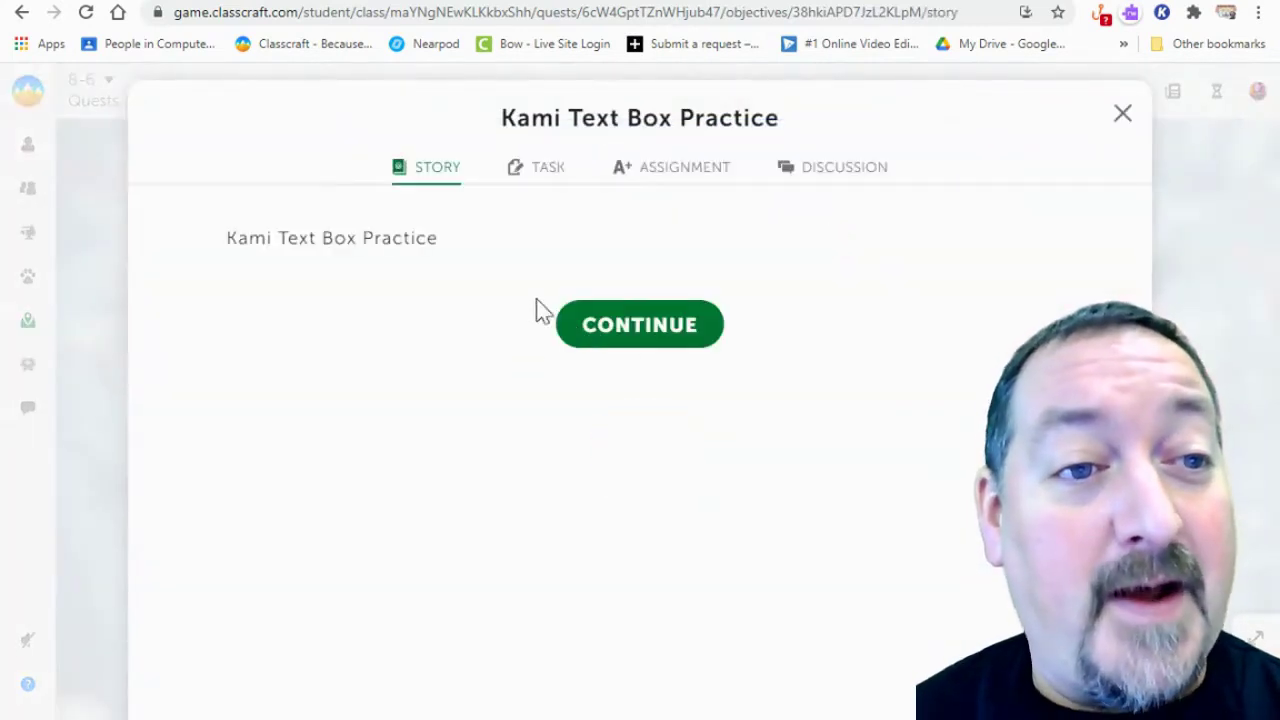
click(632, 340)
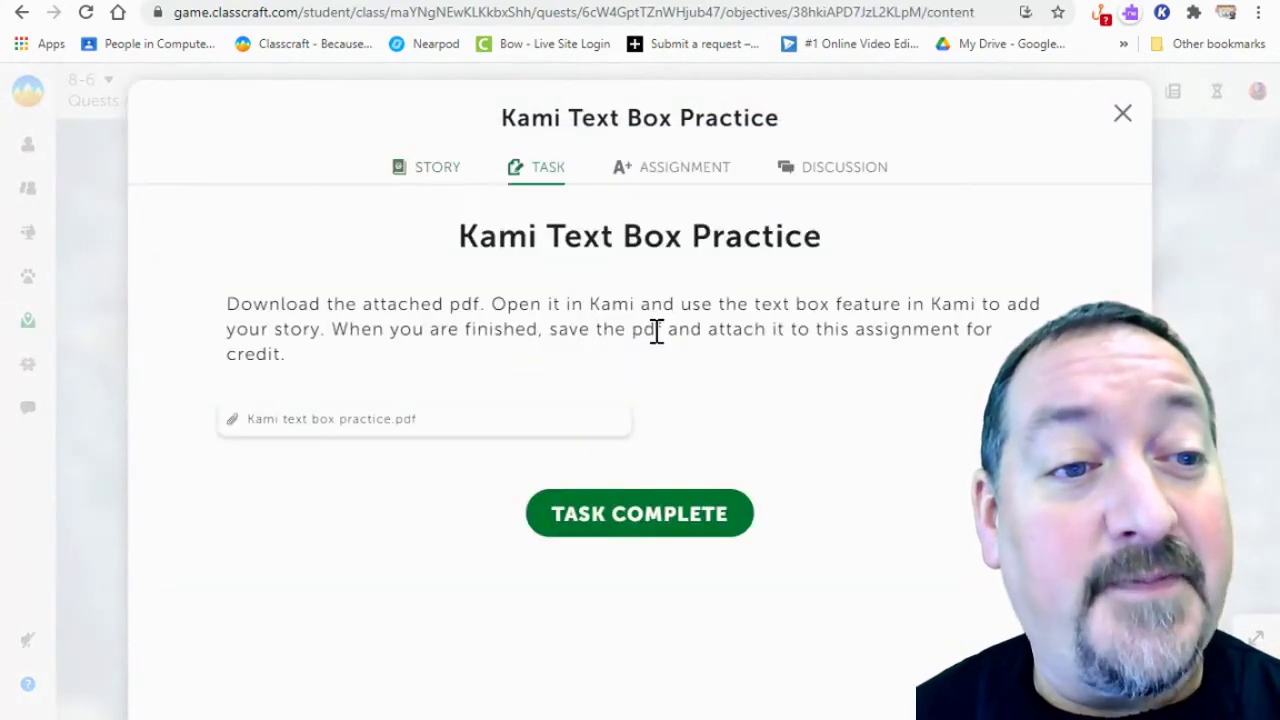
- Download the attached practice PDF from Google Drive and open the downloaded file
click(343, 425)
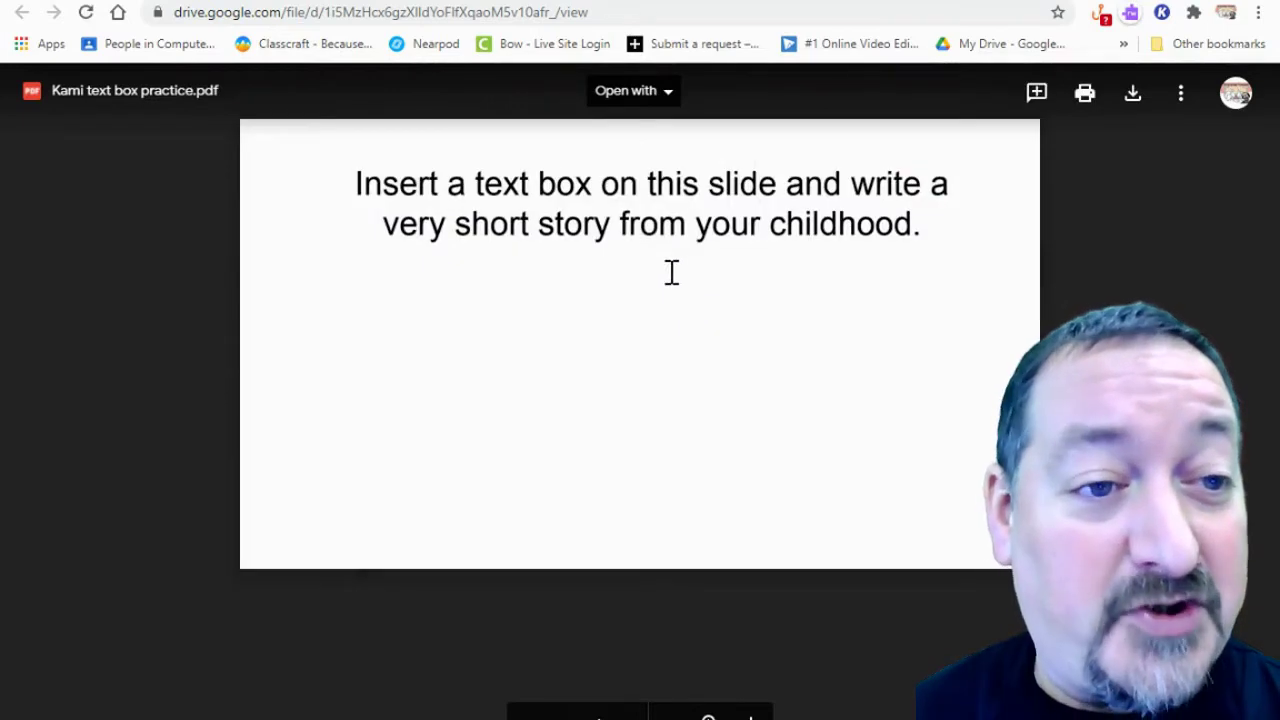
click(1135, 97)
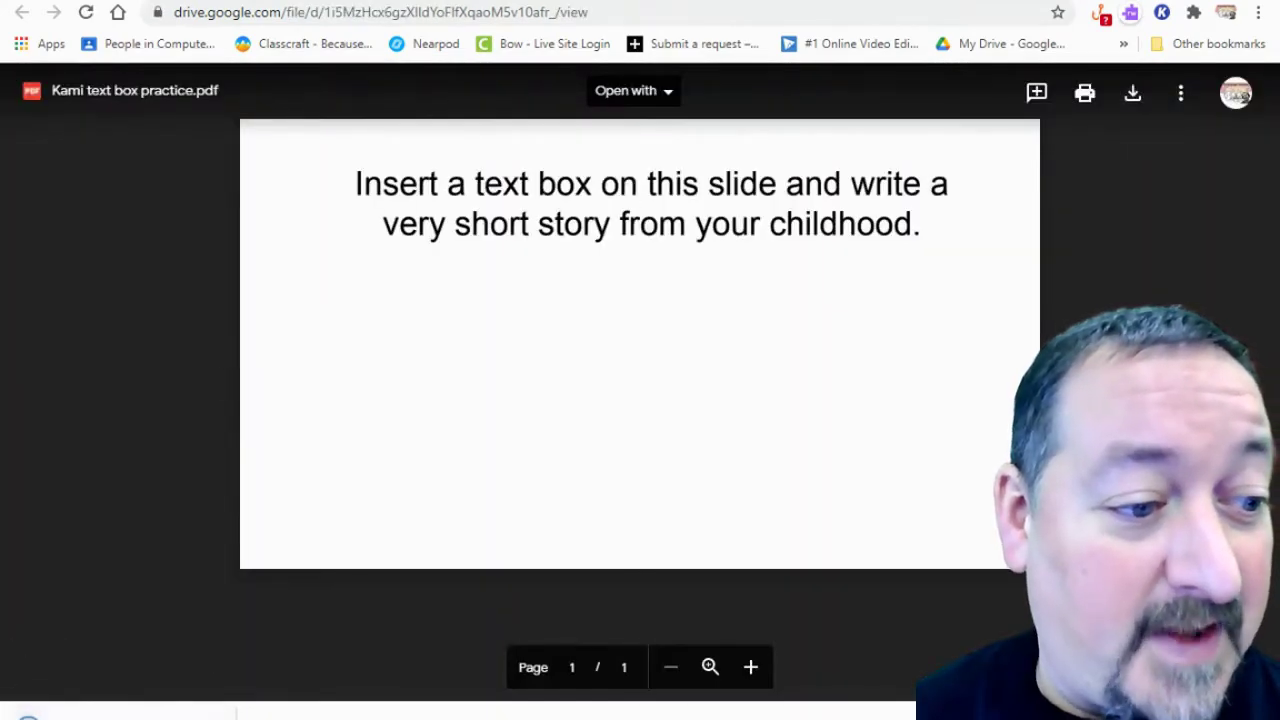
click(130, 712)
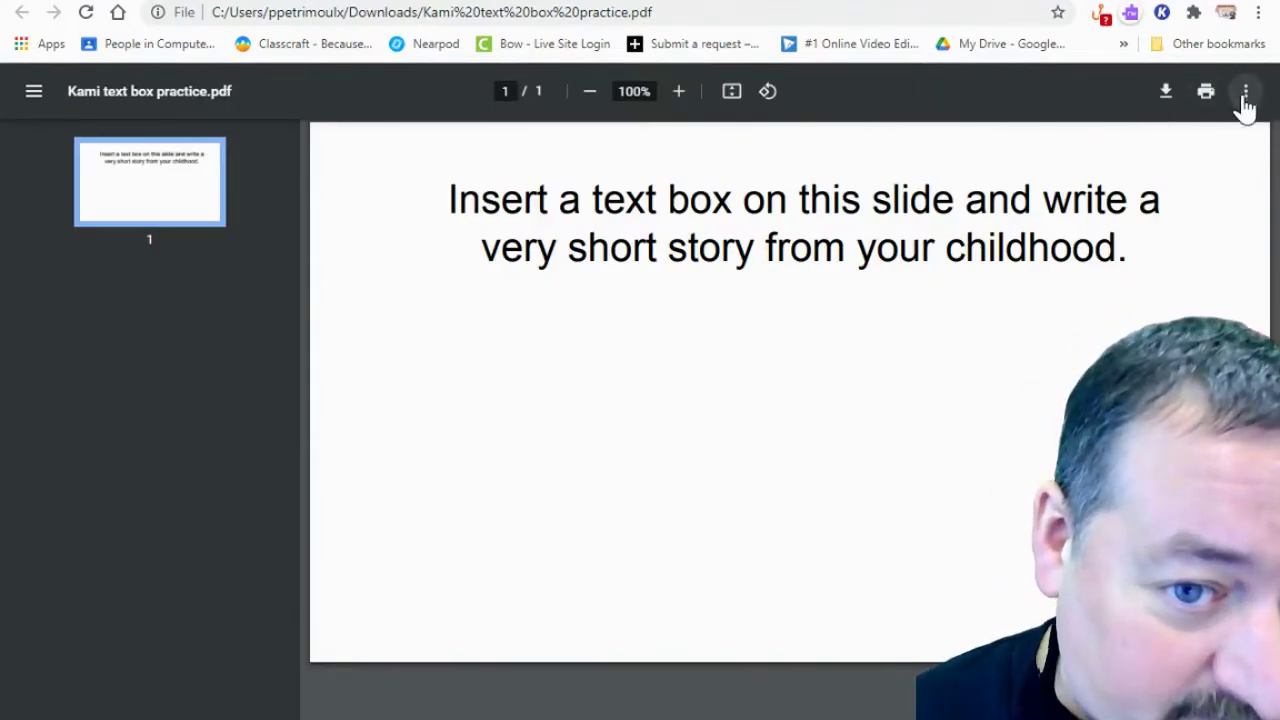
- Launch the Kami extension from the browser for the opened PDF
click(1246, 98)
click(1246, 98)
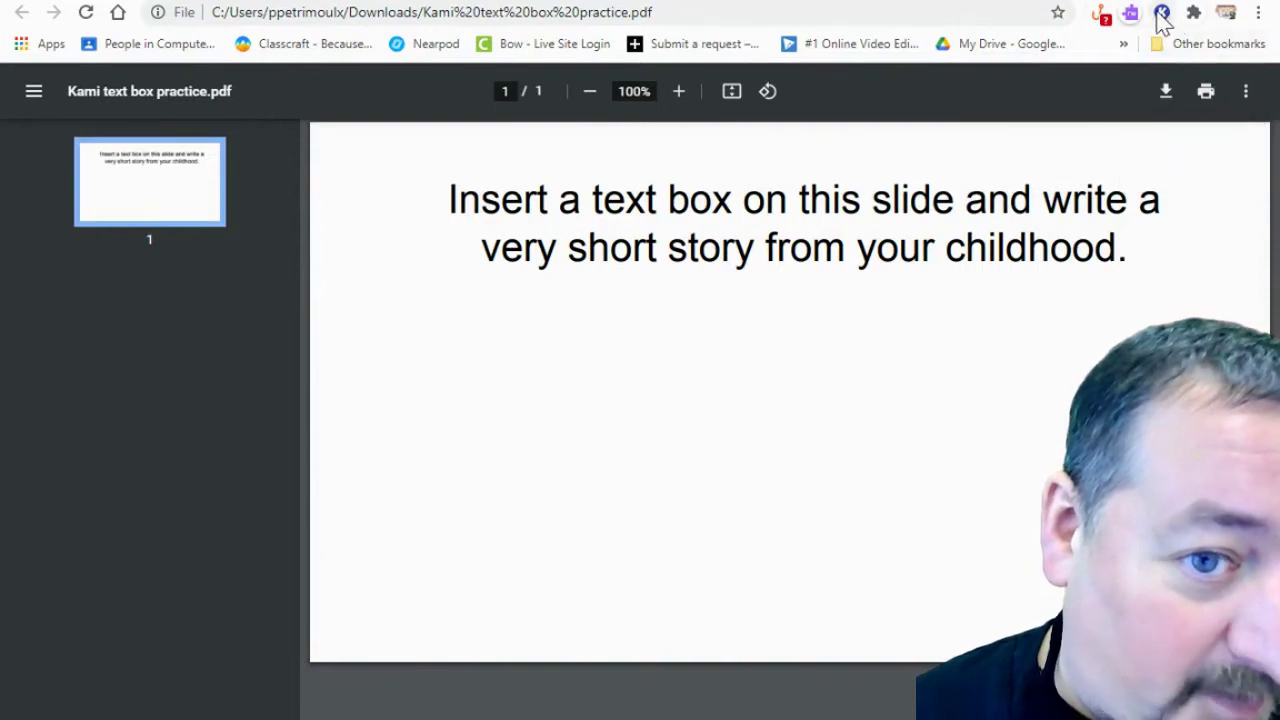
click(1164, 13)
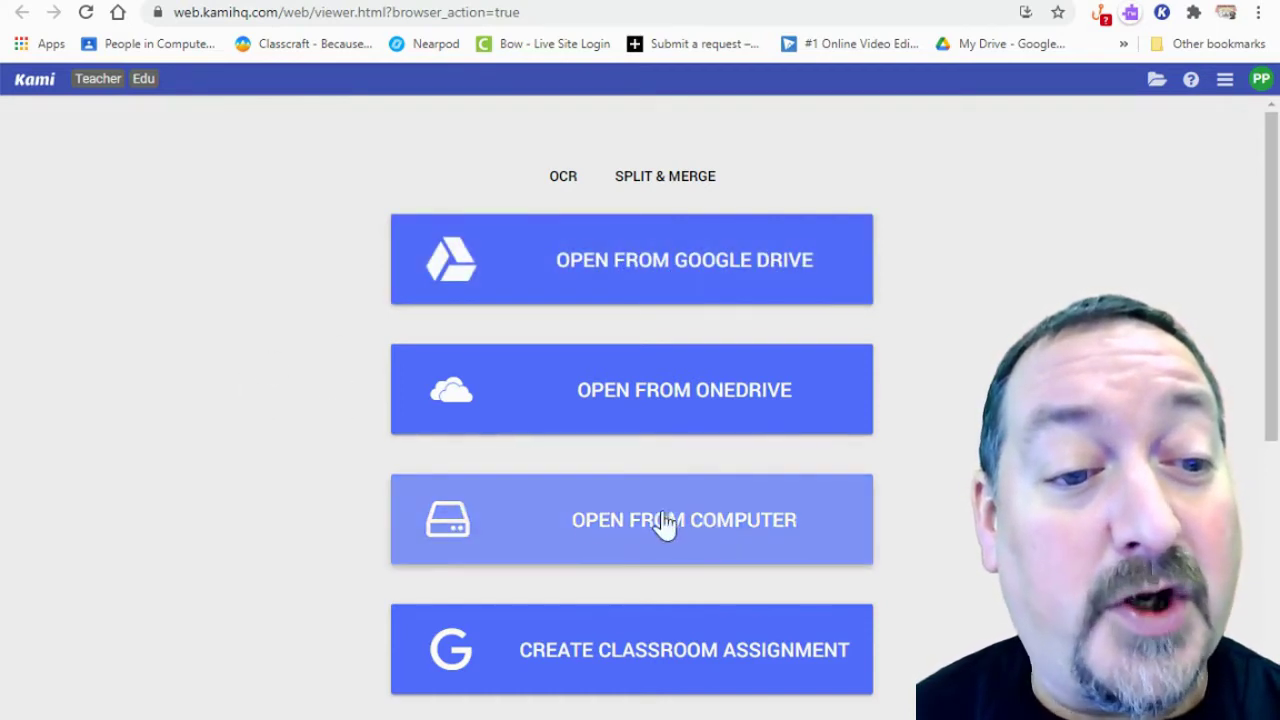
- Open 'Kami text box practice' from the Downloads folder in Kami via Open From Computer
click(656, 522)
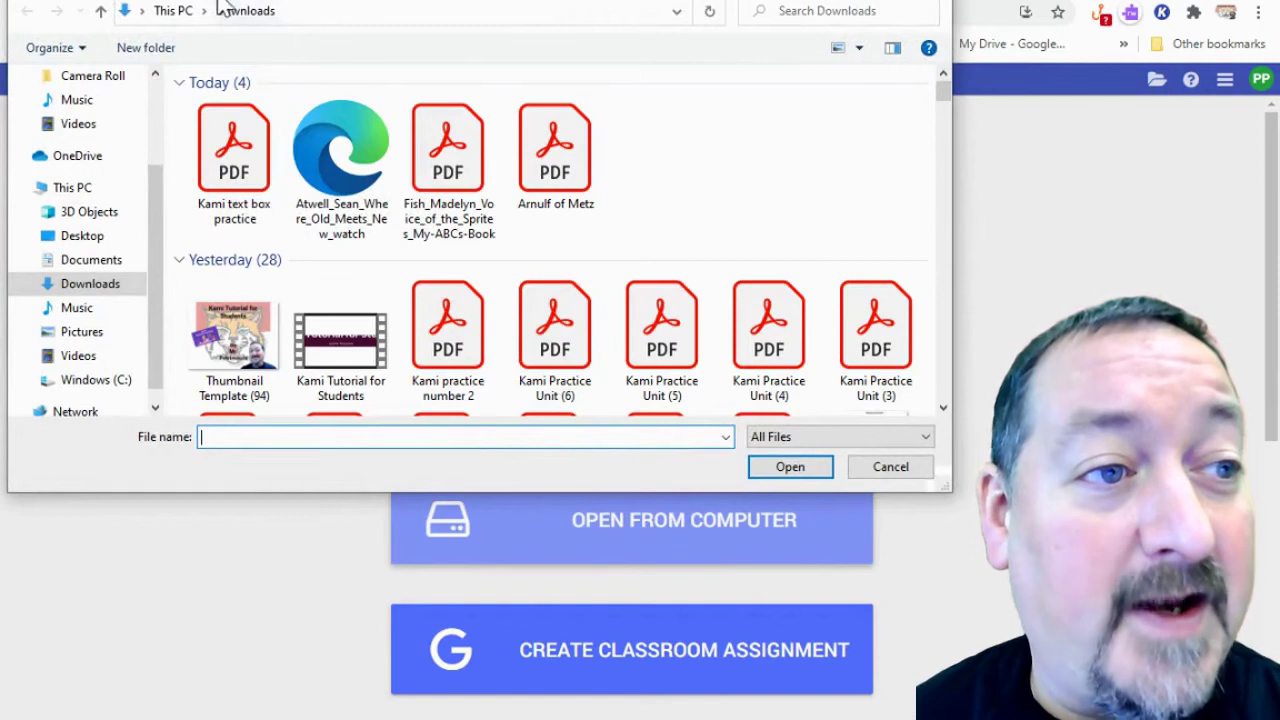
click(240, 192)
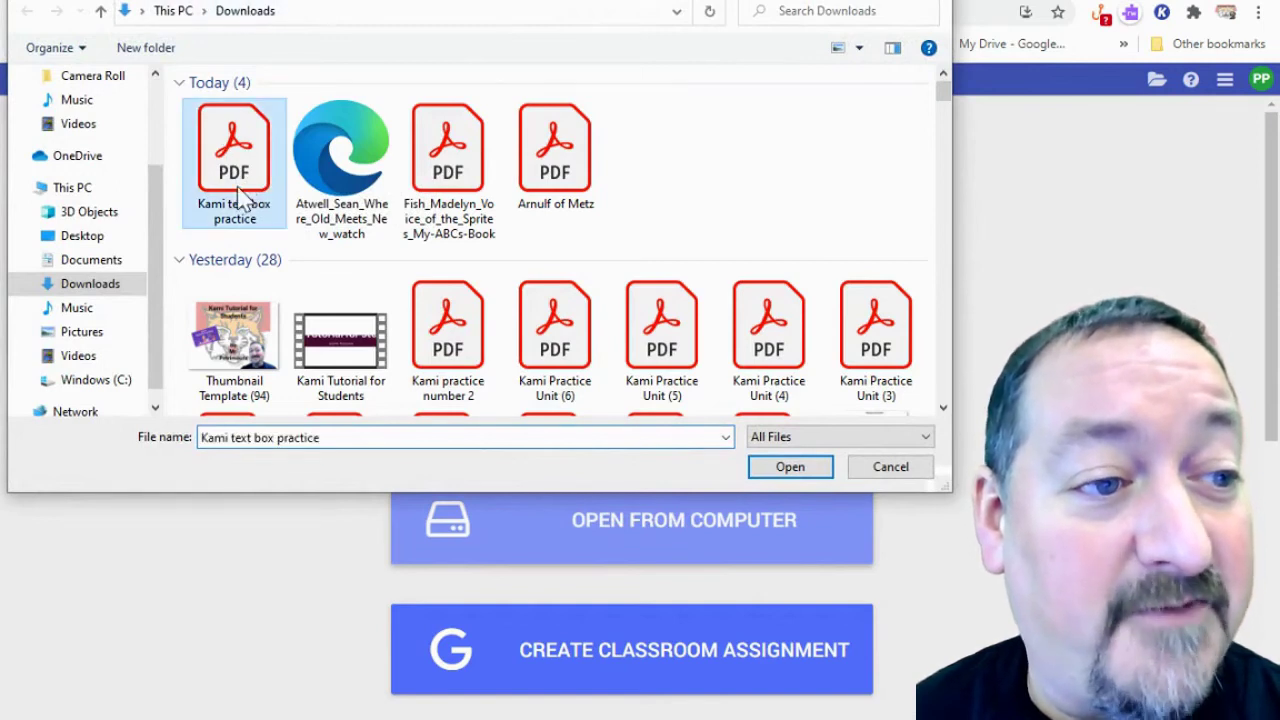
double_click(240, 185)
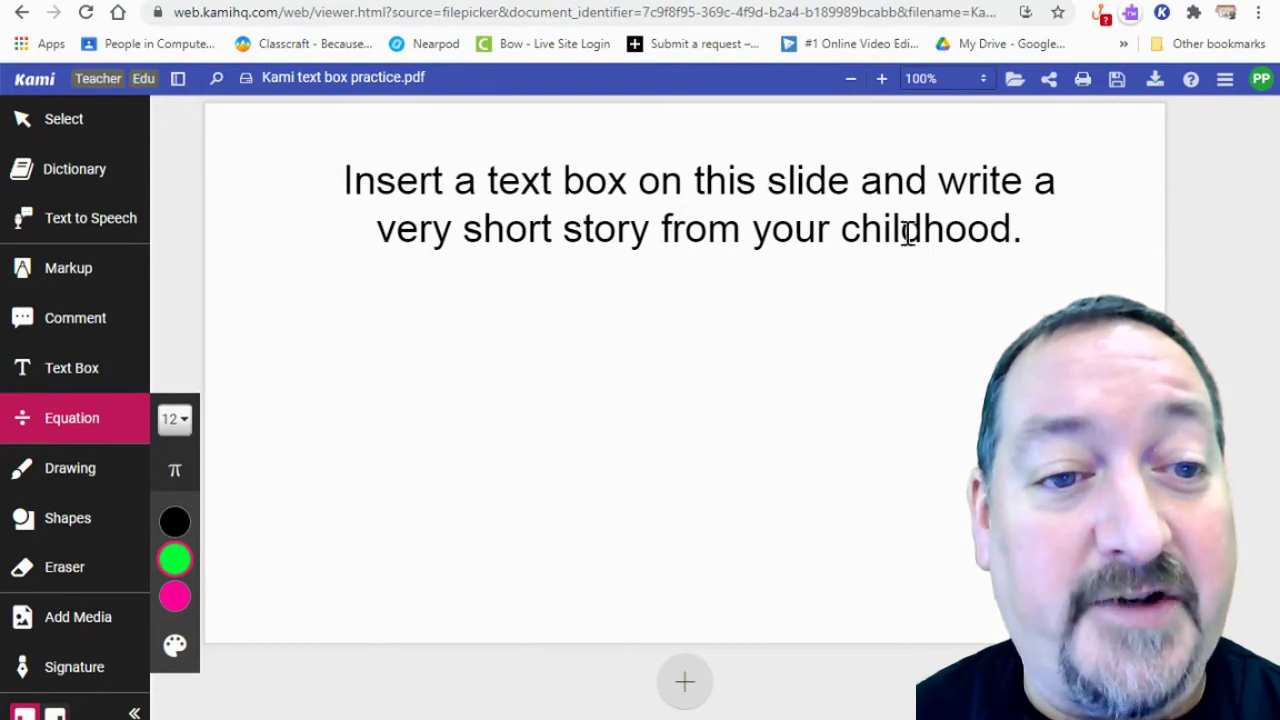
- Choose the Text Box tool with 18px size and blue text colour
click(58, 375)
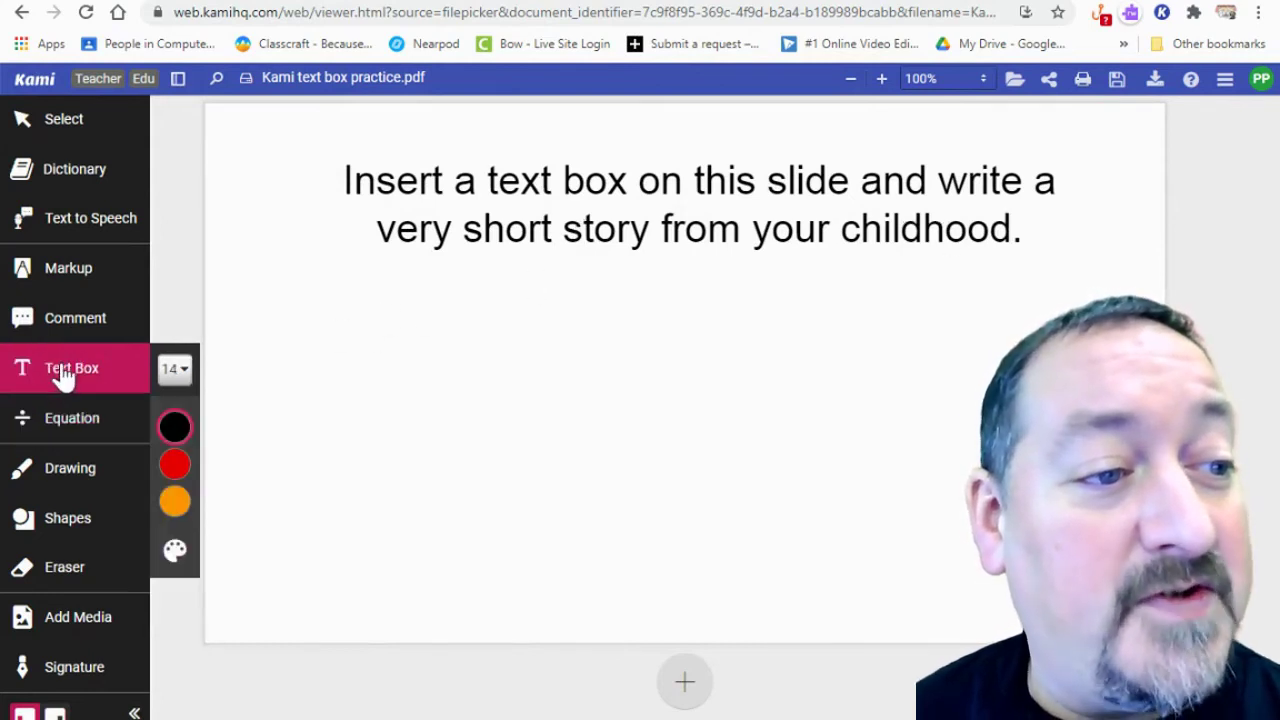
click(170, 425)
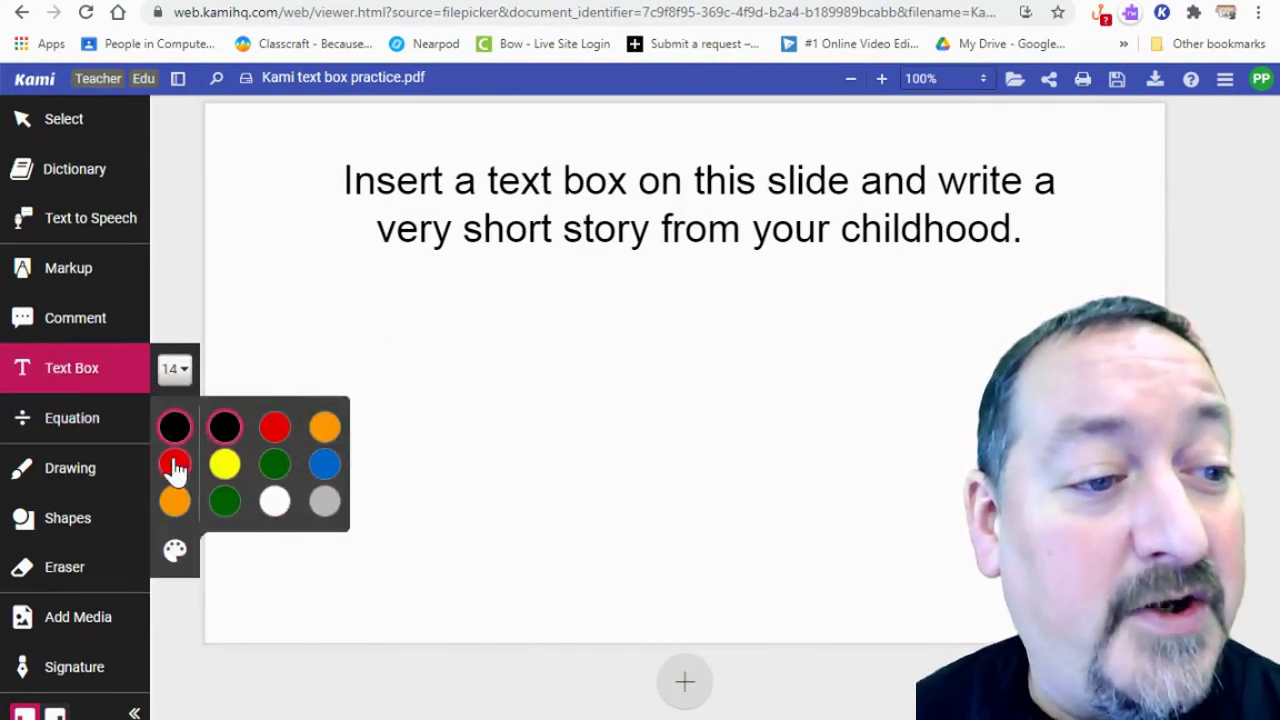
click(176, 371)
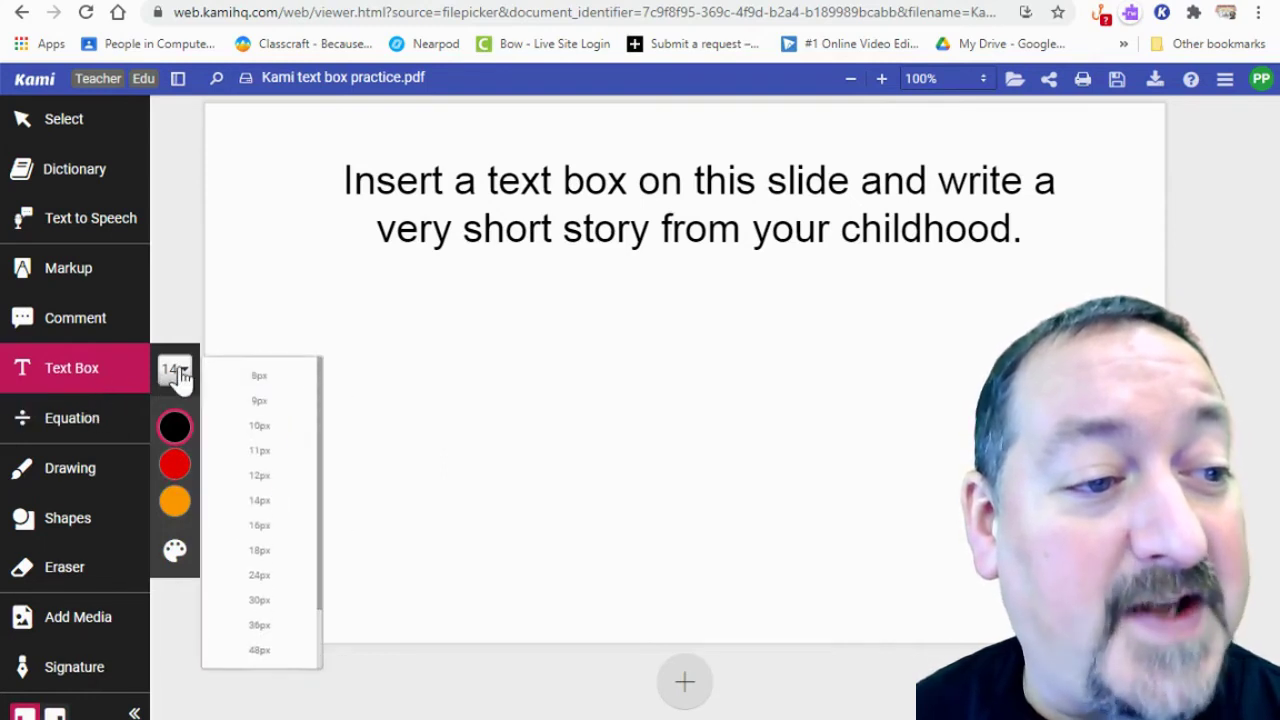
click(260, 552)
mouse_move(178, 480)
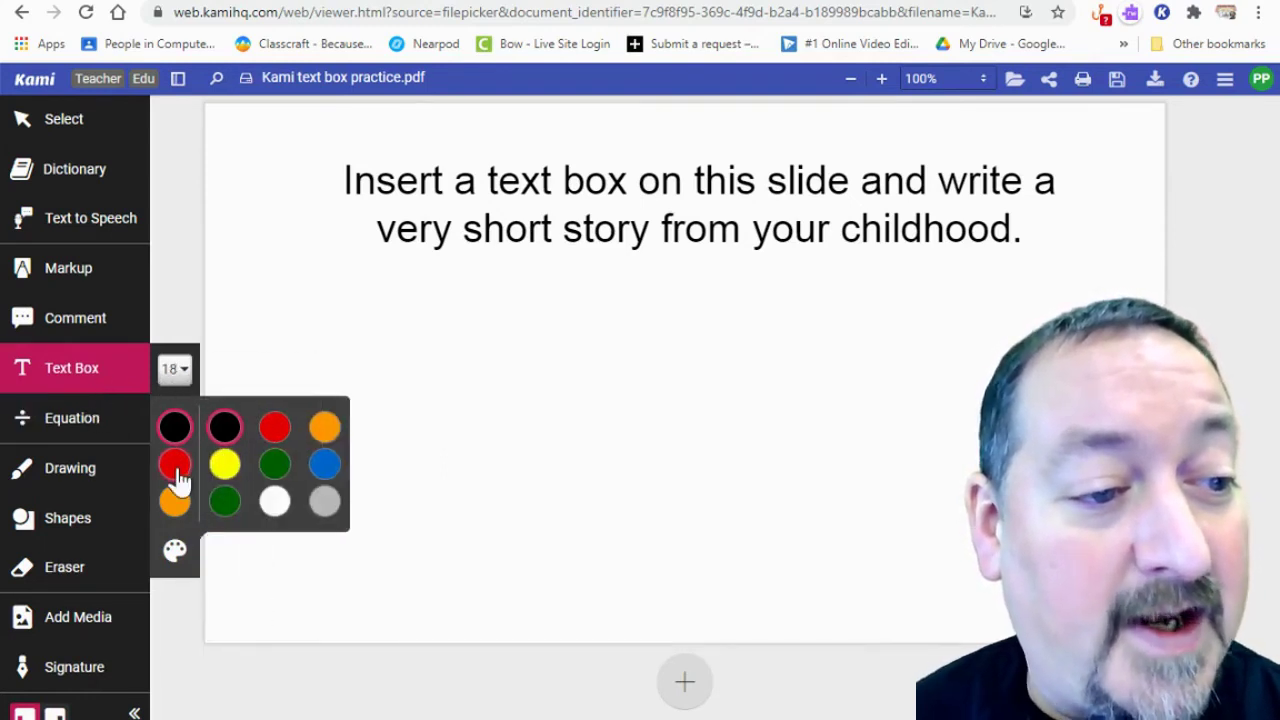
click(326, 466)
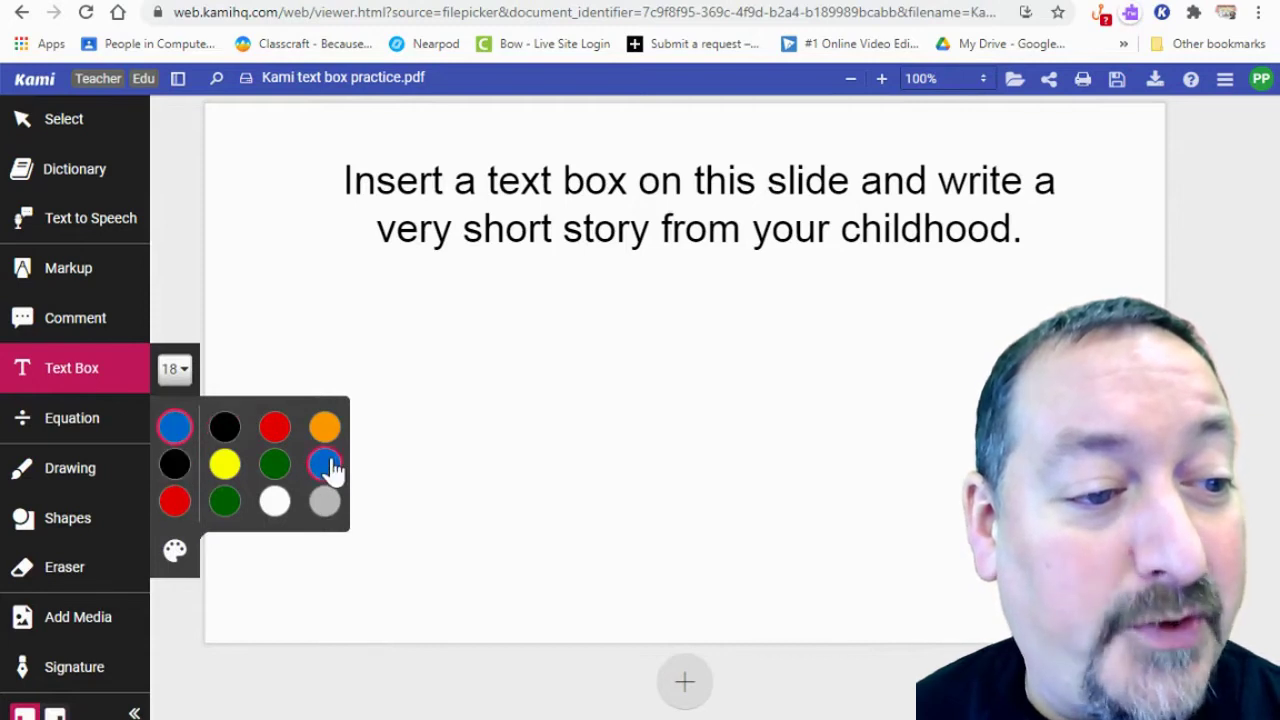
- Draw a wide text box below the prompt, type placeholder text, and recolour it red
drag(263, 309, 381, 358)
click(303, 332)
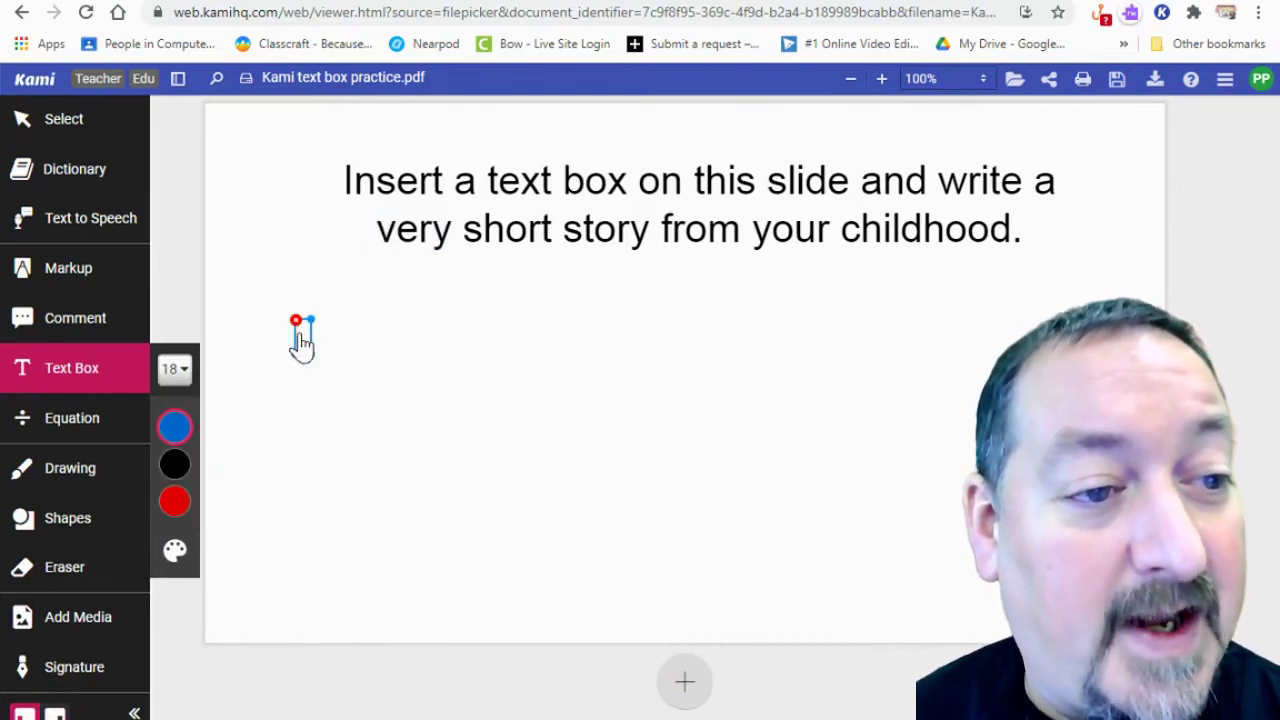
drag(306, 364, 1005, 605)
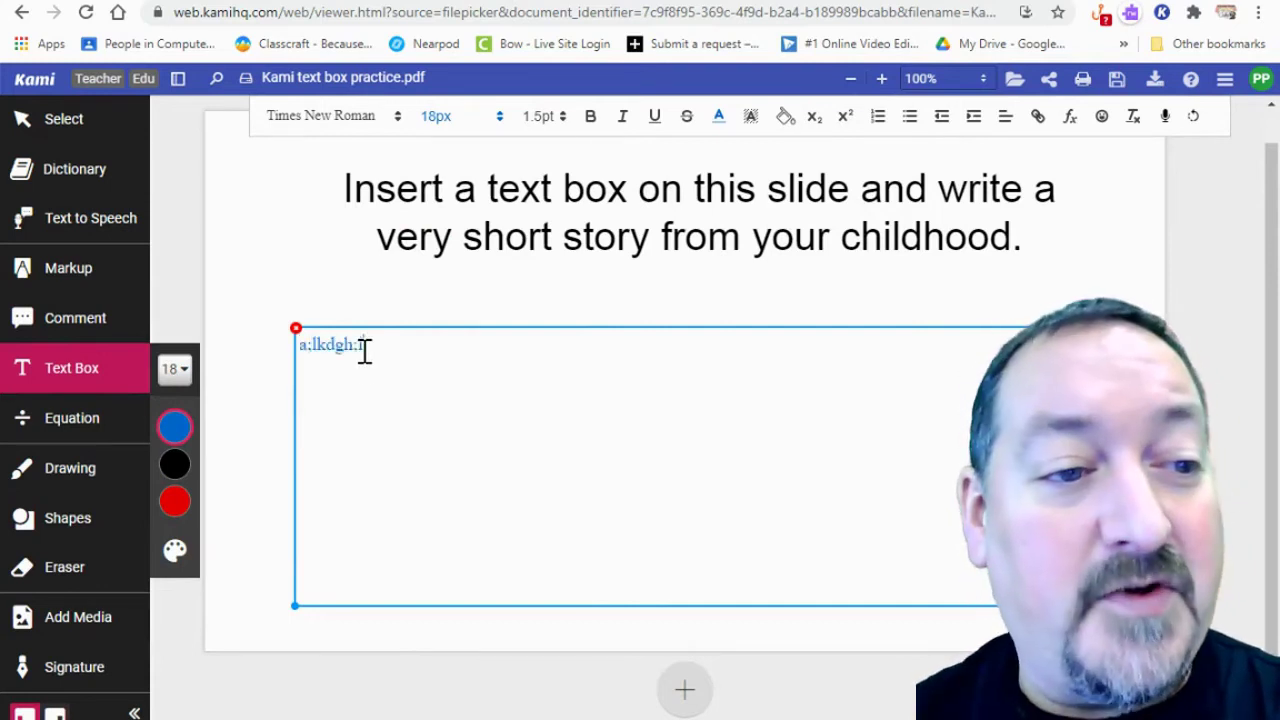
text(a;lkdgh;lj a;lkjj;lkaj;j;  aa)
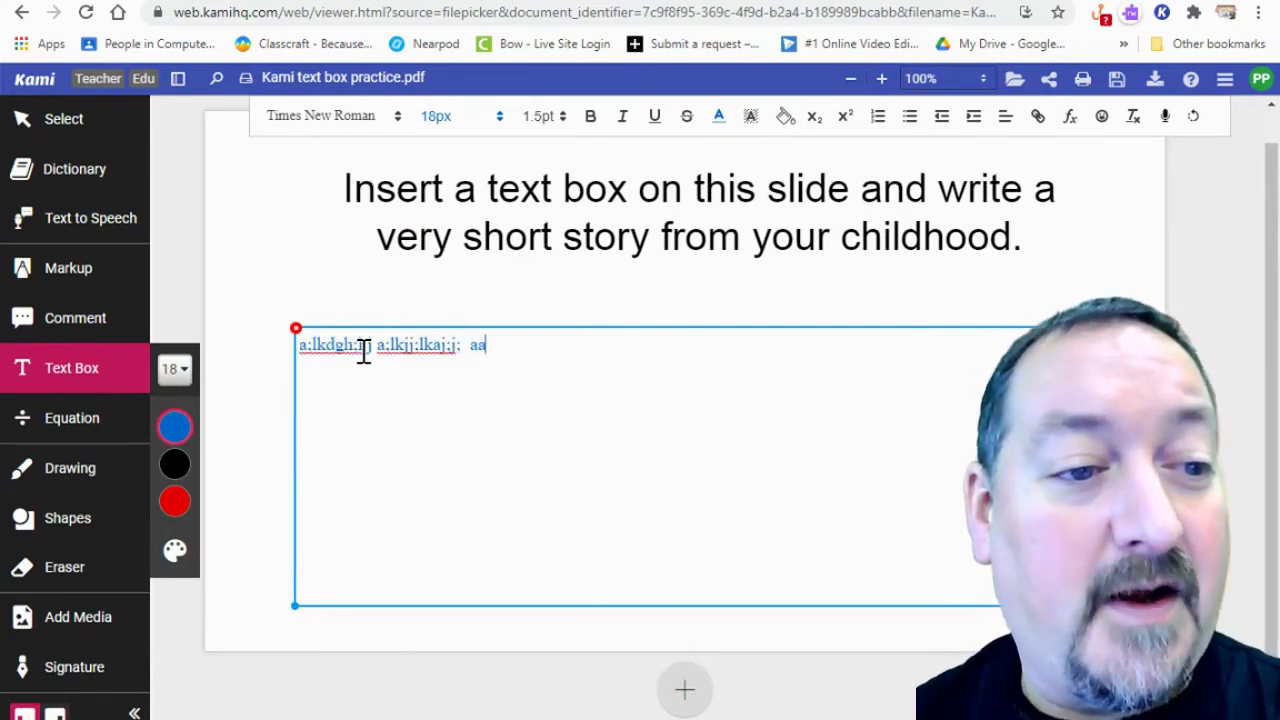
text(lkgj;  ;lakdjg;laskj)
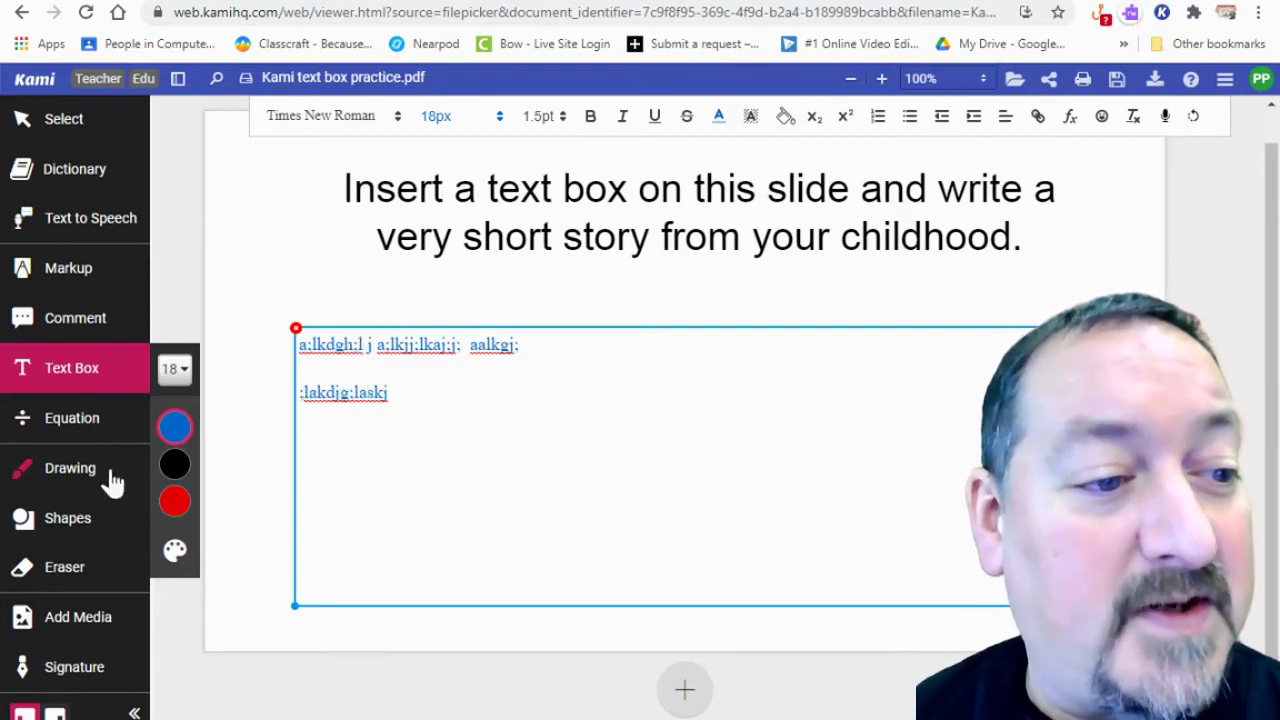
click(175, 464)
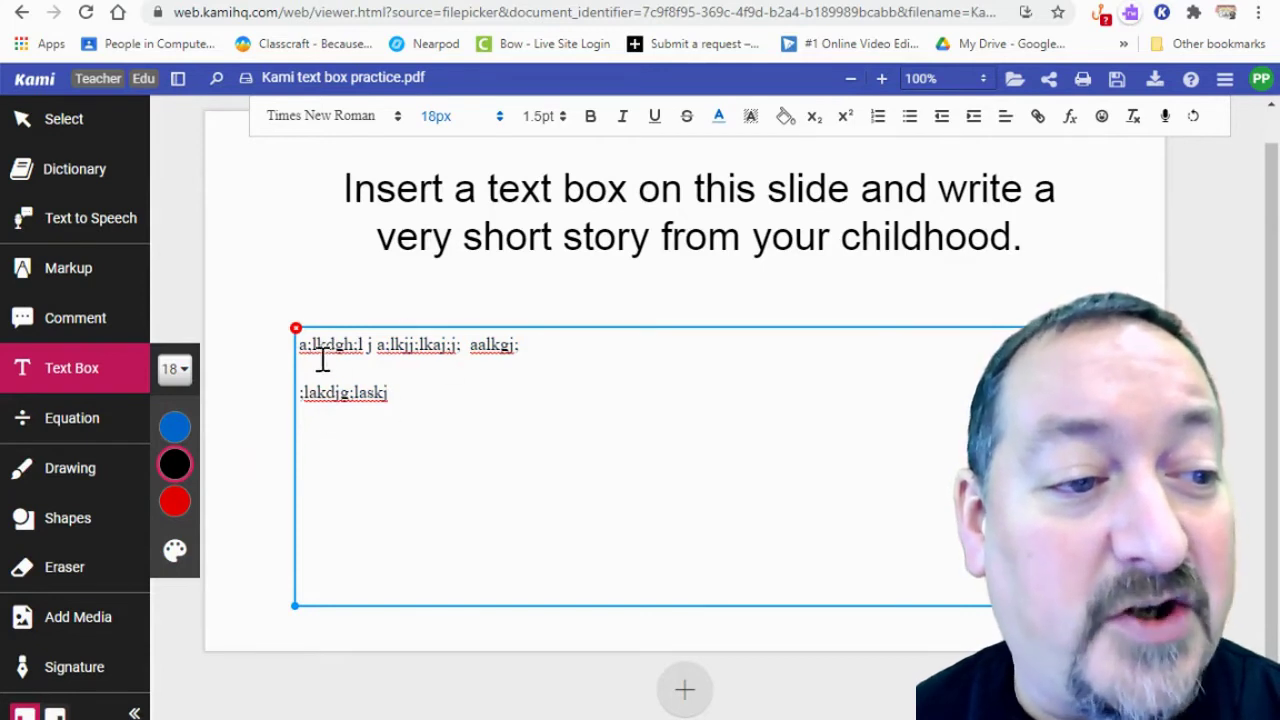
click(174, 503)
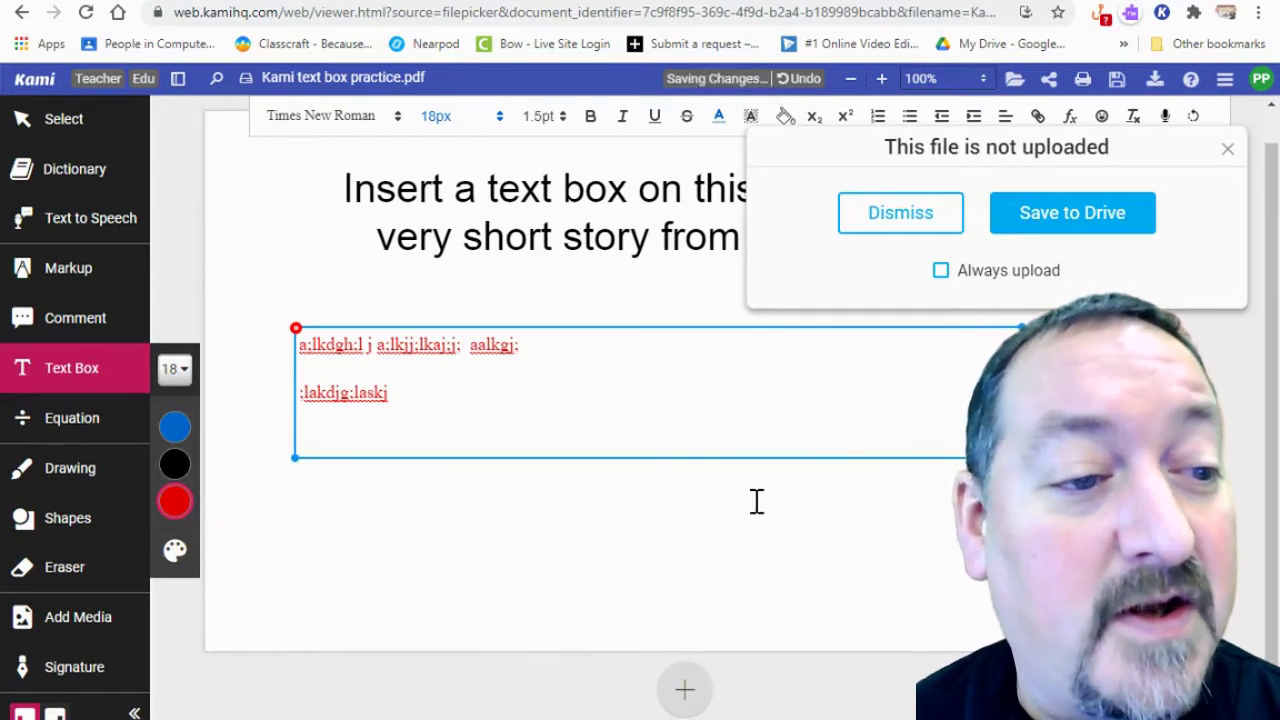
click(803, 540)
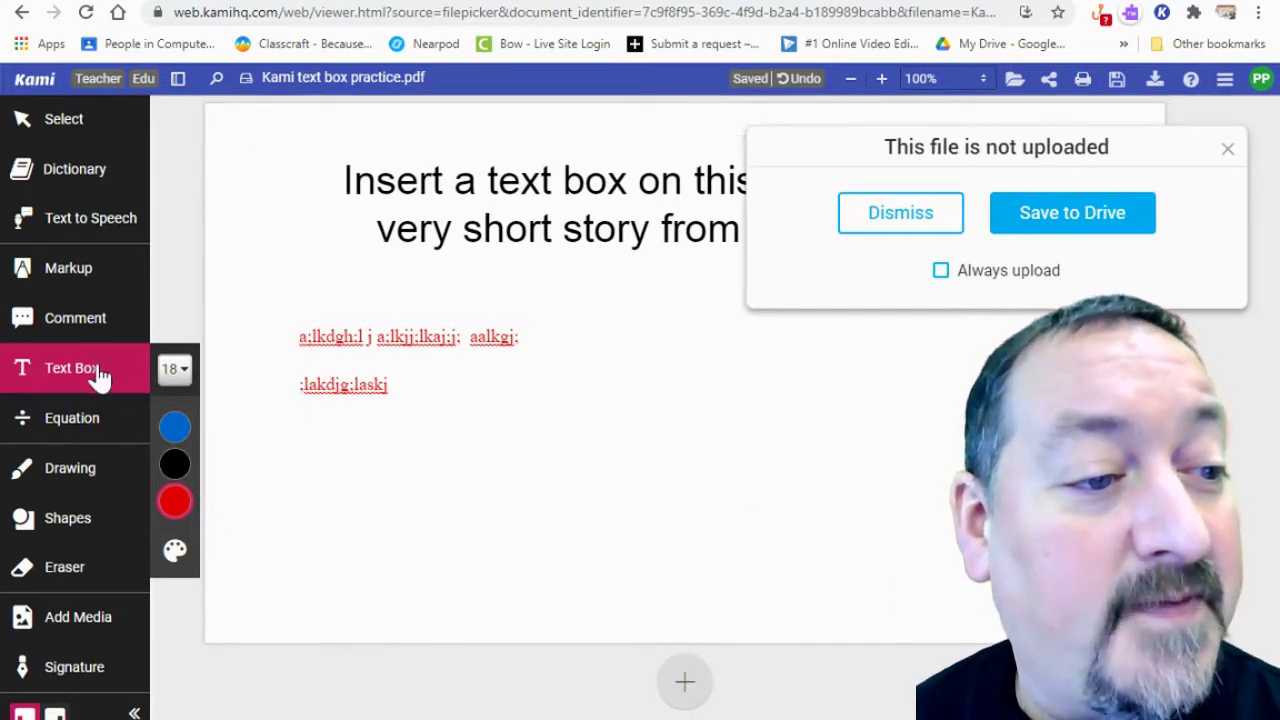
- Discard an empty second text box and set the new text colour to black
click(90, 372)
click(333, 458)
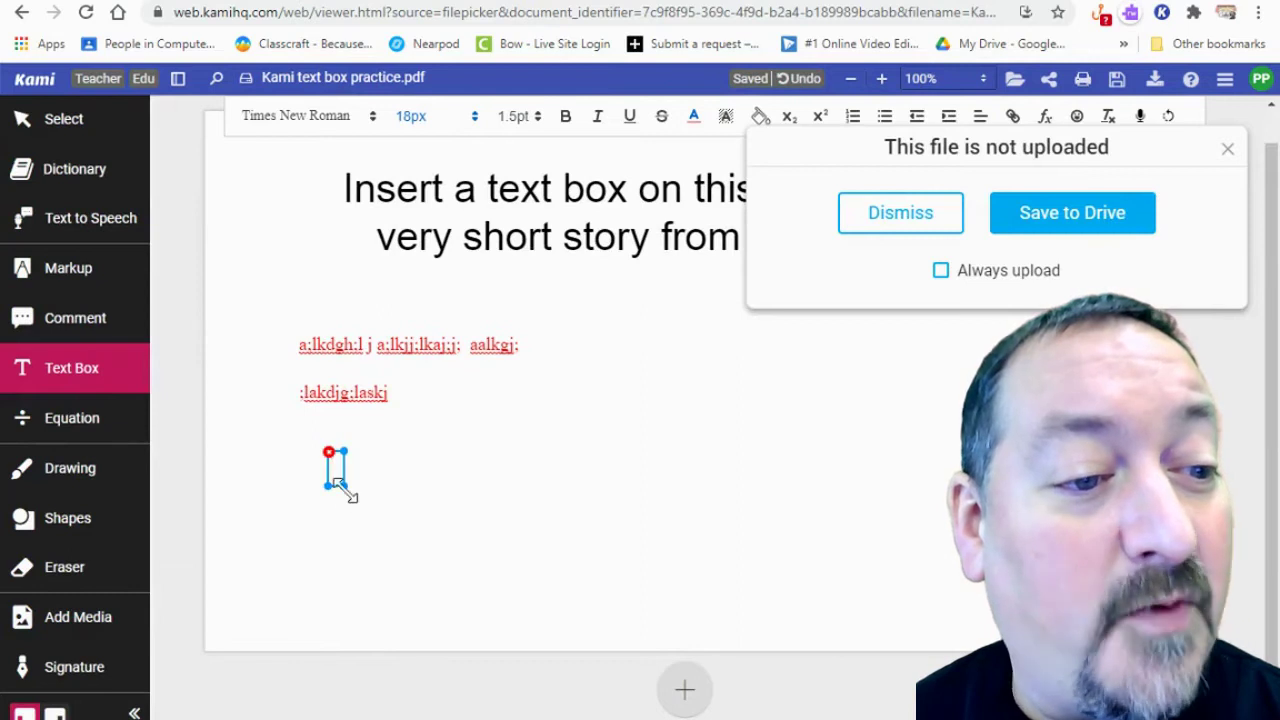
drag(340, 488, 583, 517)
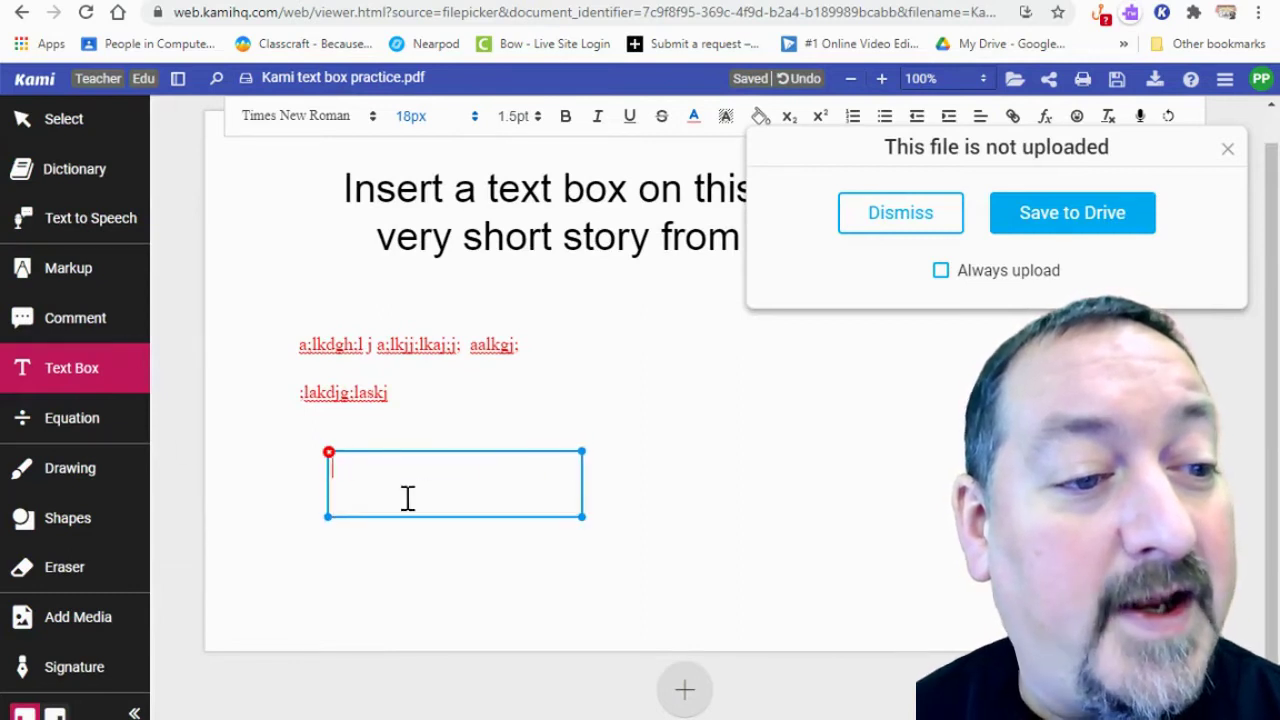
click(100, 371)
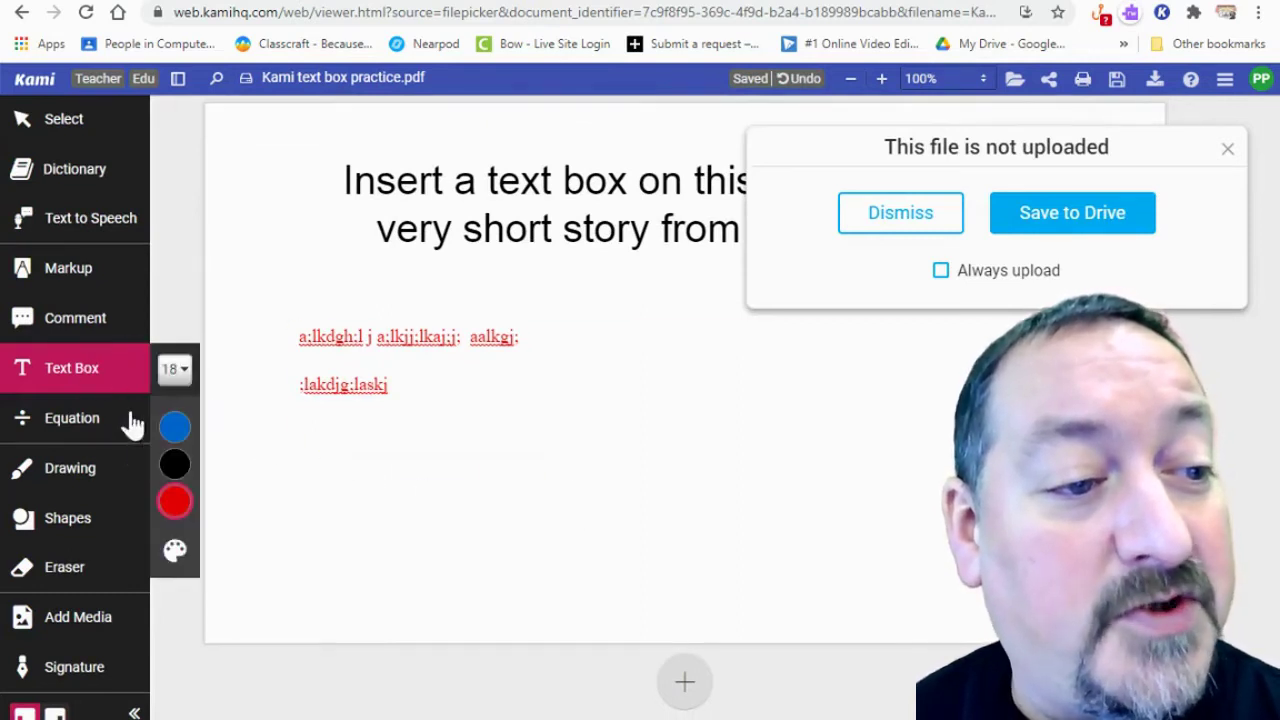
click(184, 465)
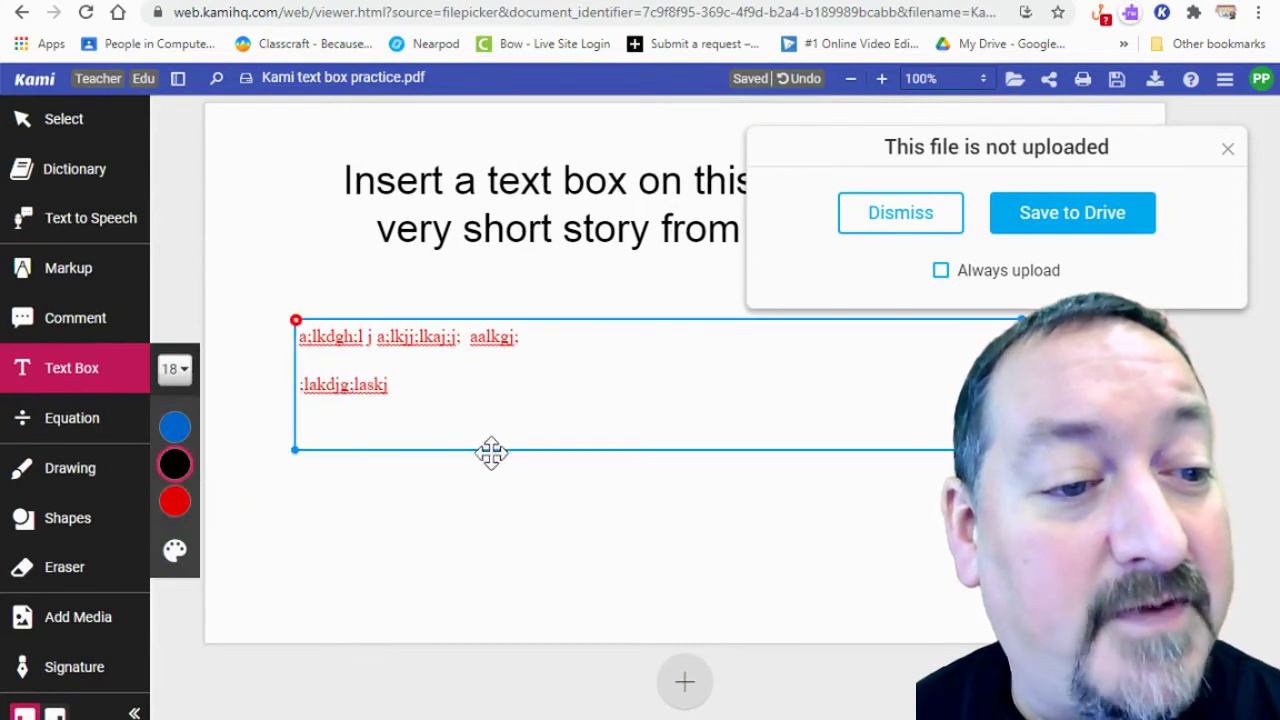
- Add a blue 'adfasf' text box below the red lines, then dismiss the upload notice
drag(466, 491, 627, 537)
text(adfasf)
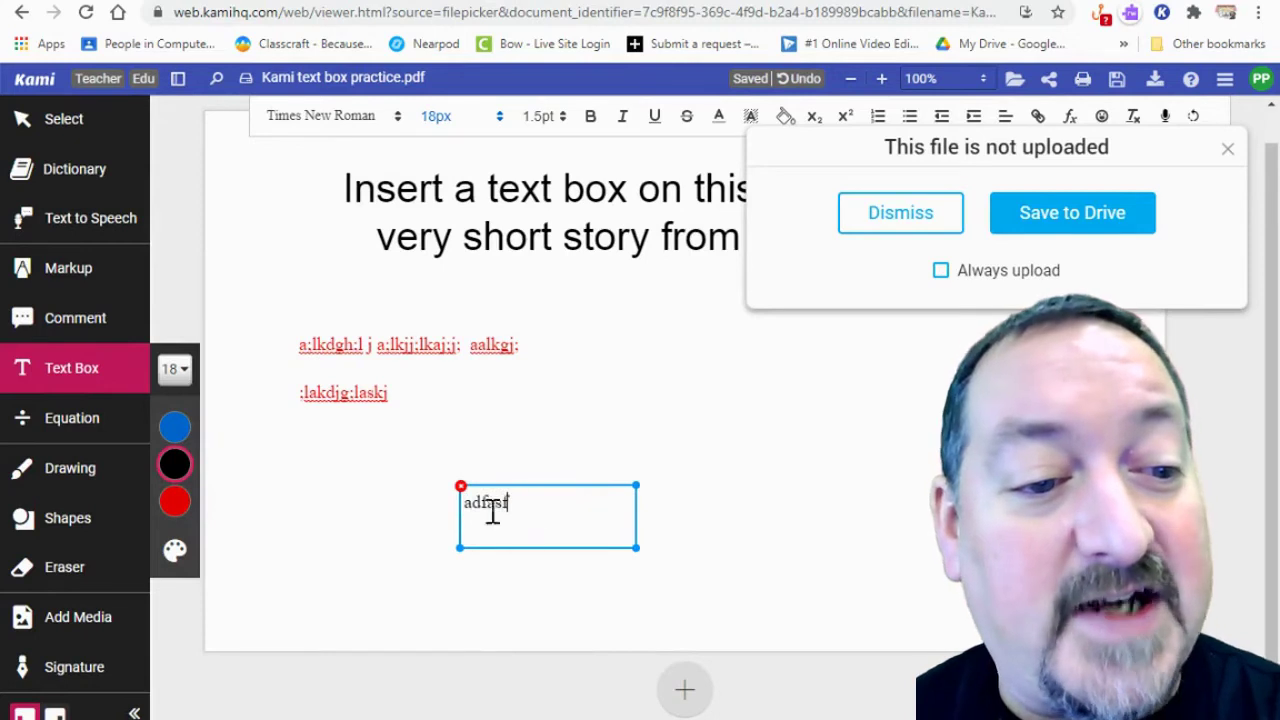
click(174, 425)
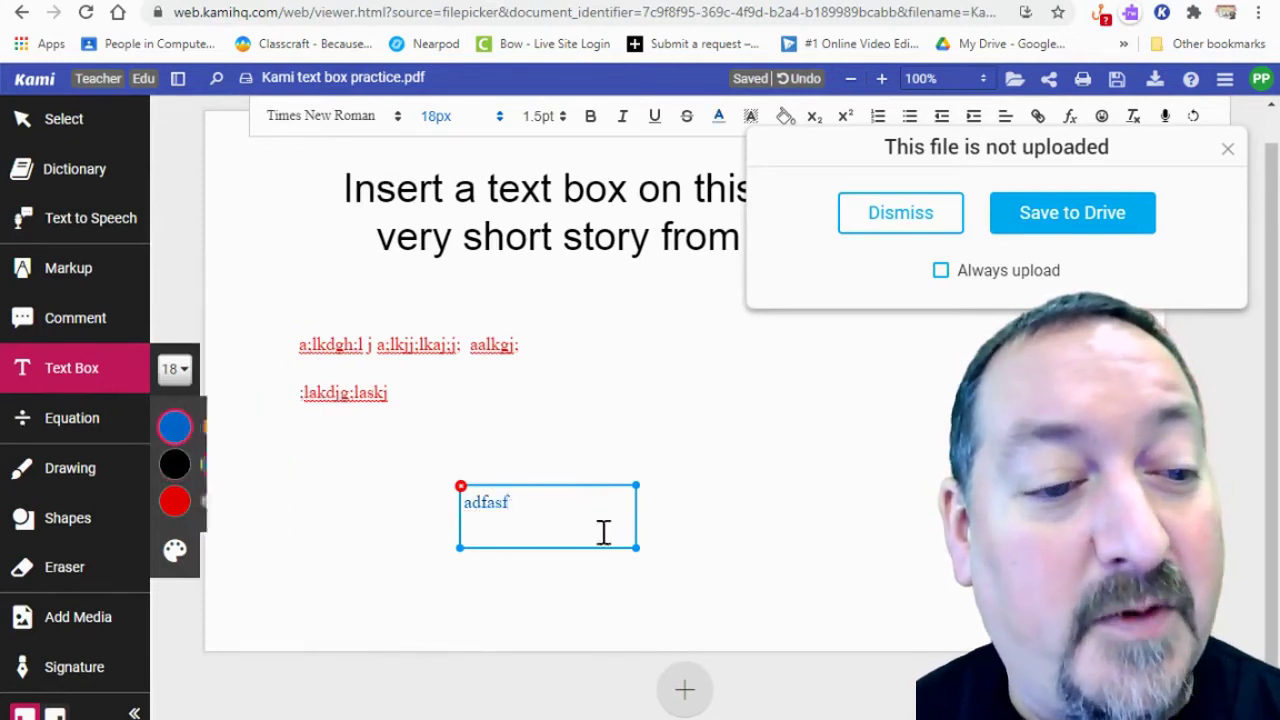
drag(630, 540, 667, 549)
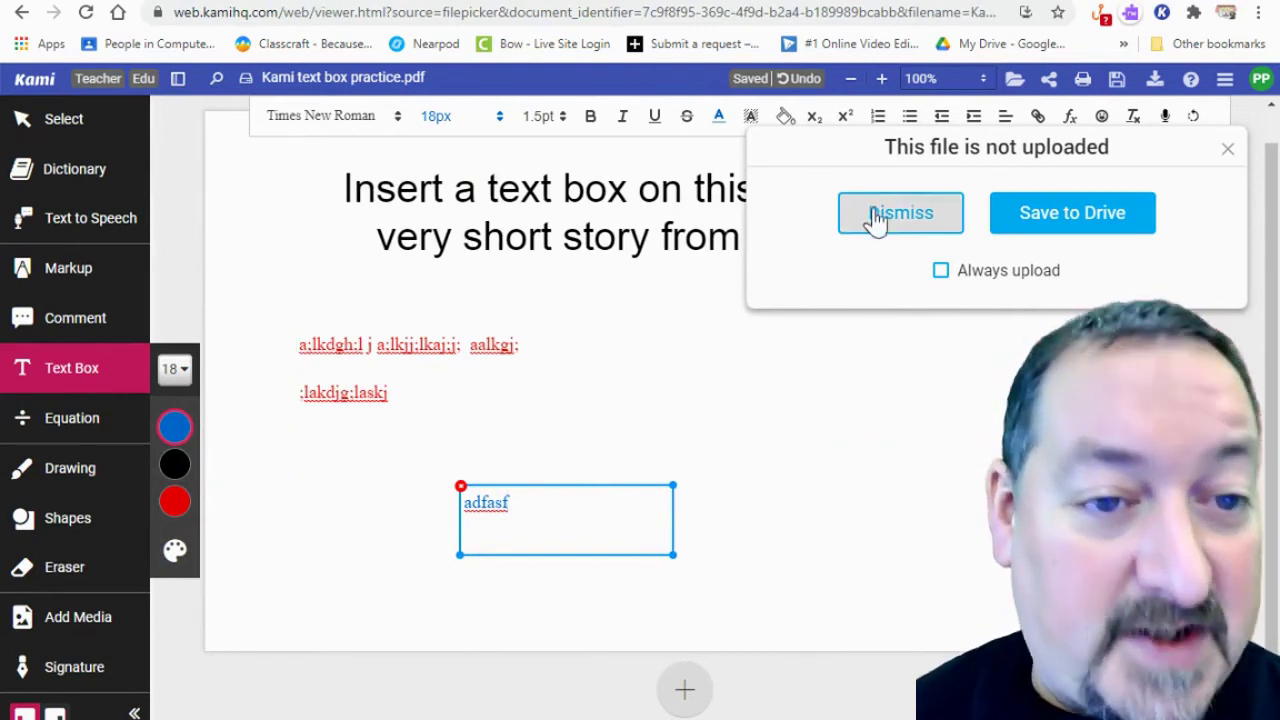
click(880, 212)
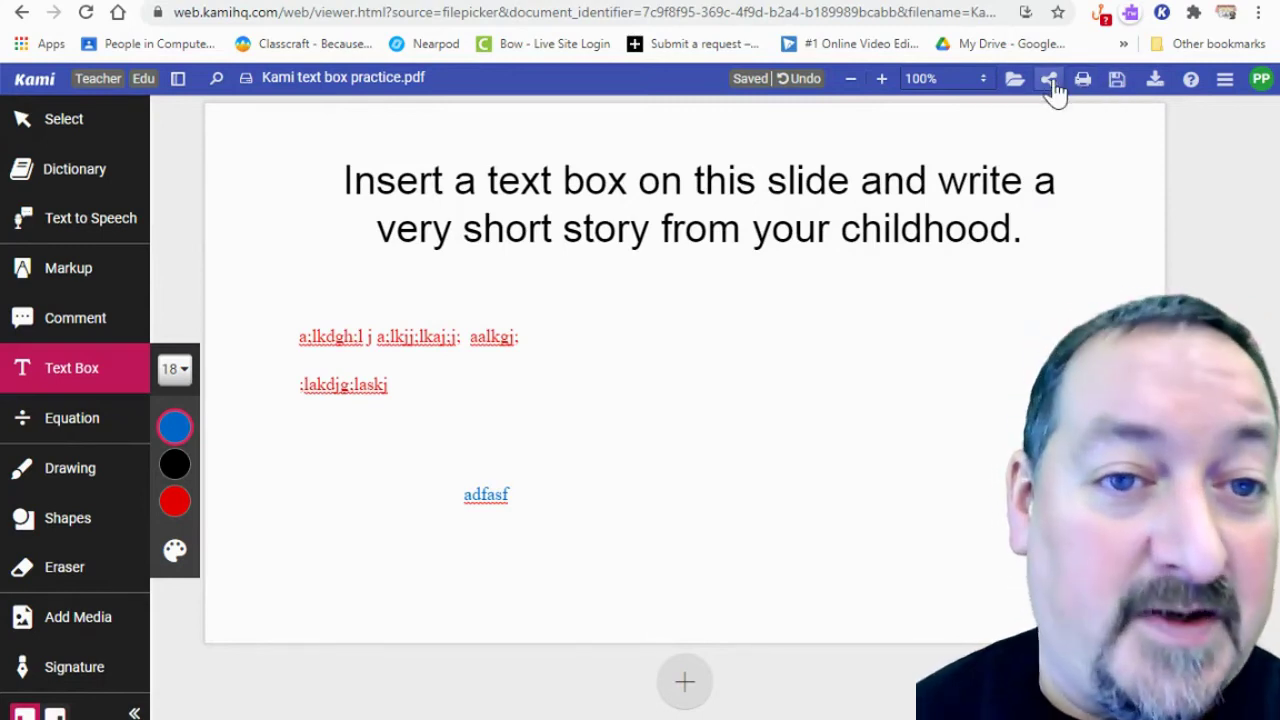
- Upload the annotated PDF to Google Drive and export a downloaded copy
click(1117, 80)
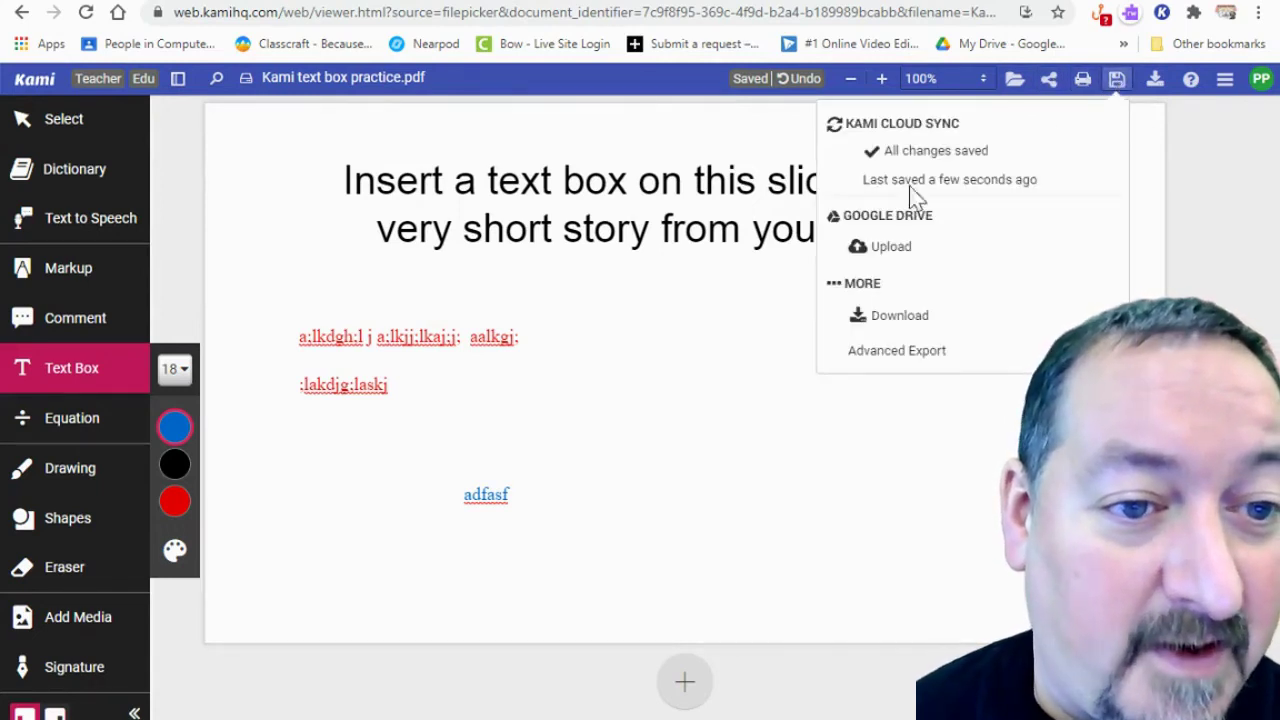
click(895, 252)
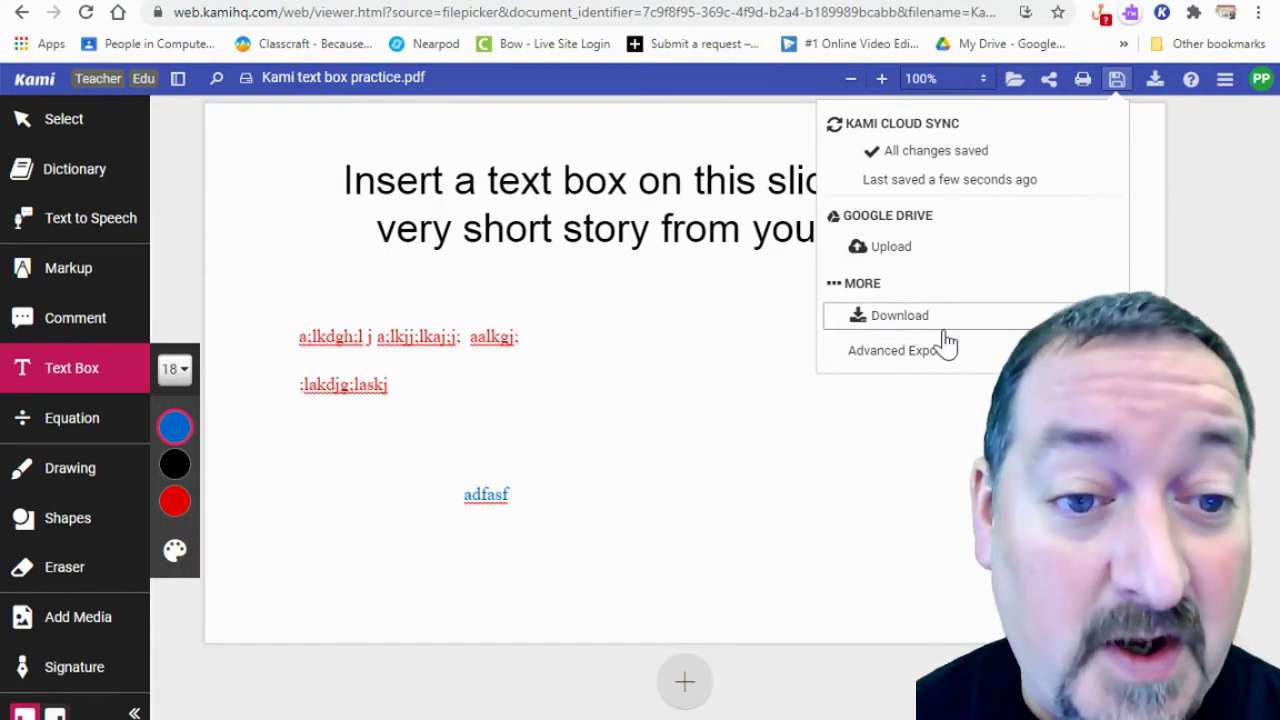
click(886, 250)
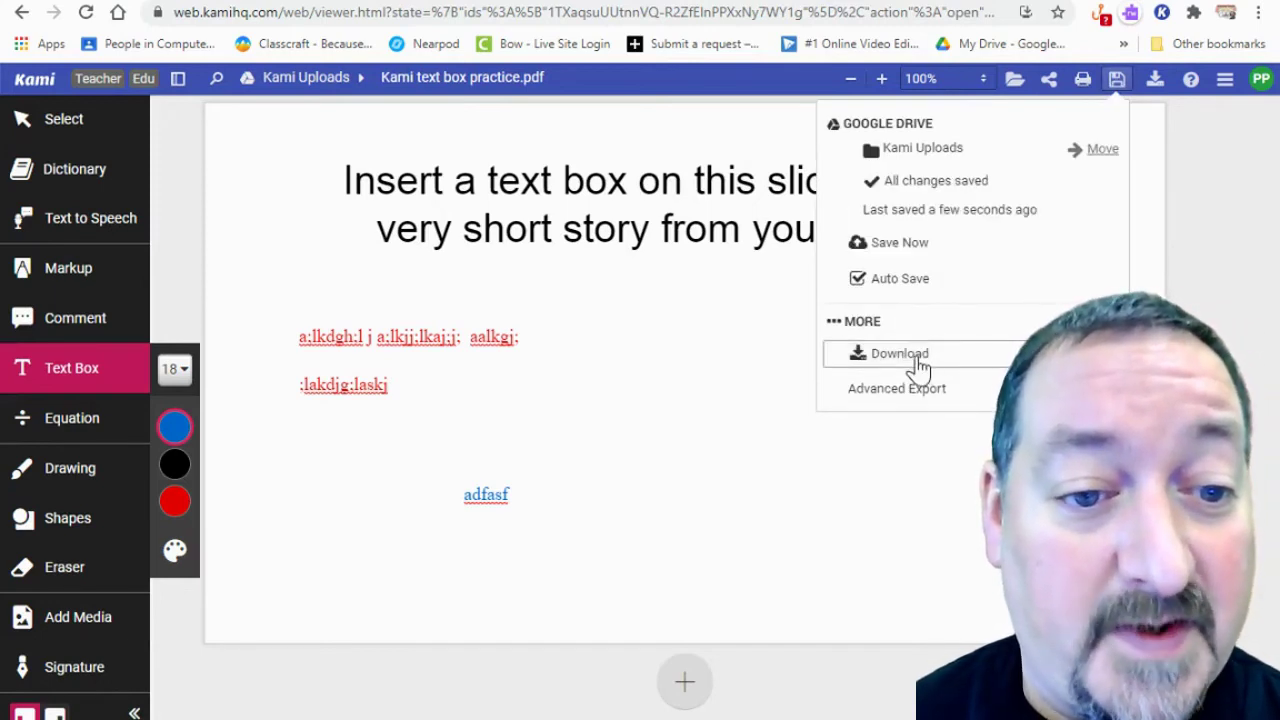
click(901, 360)
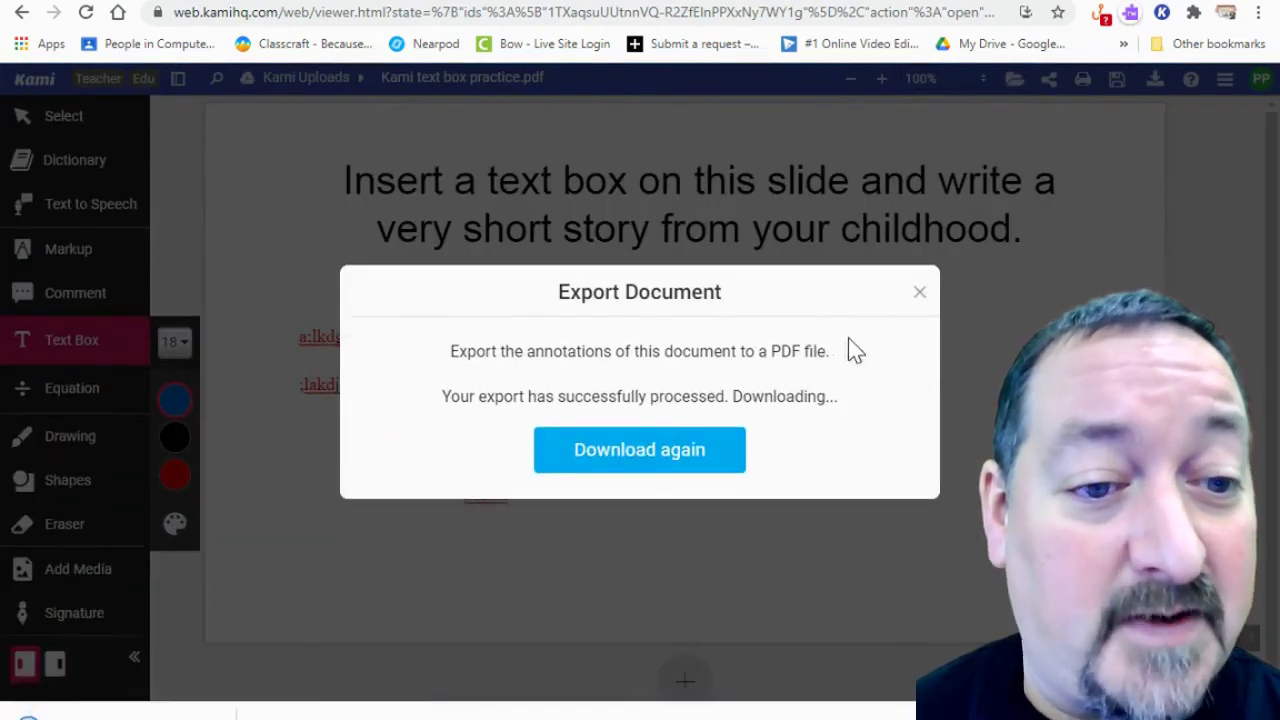
click(919, 293)
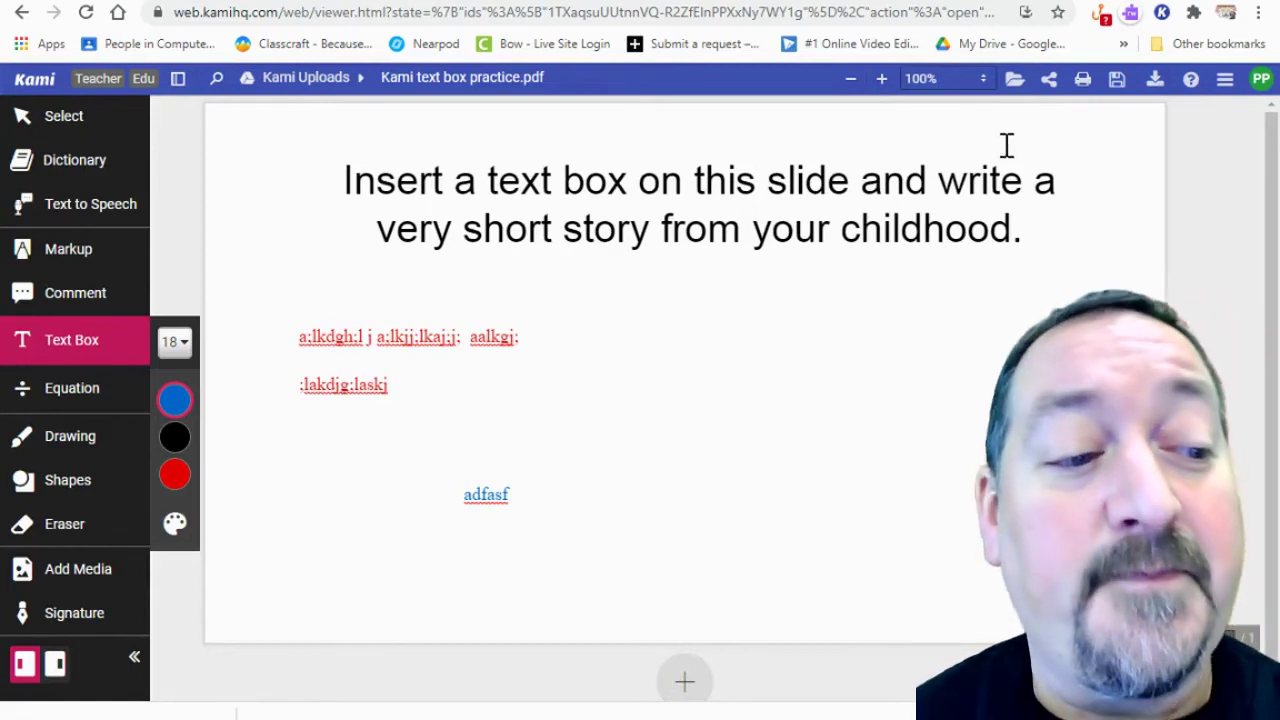
- Set link sharing to Anyone with the link as Viewer, then close the sharing dialog
click(1050, 80)
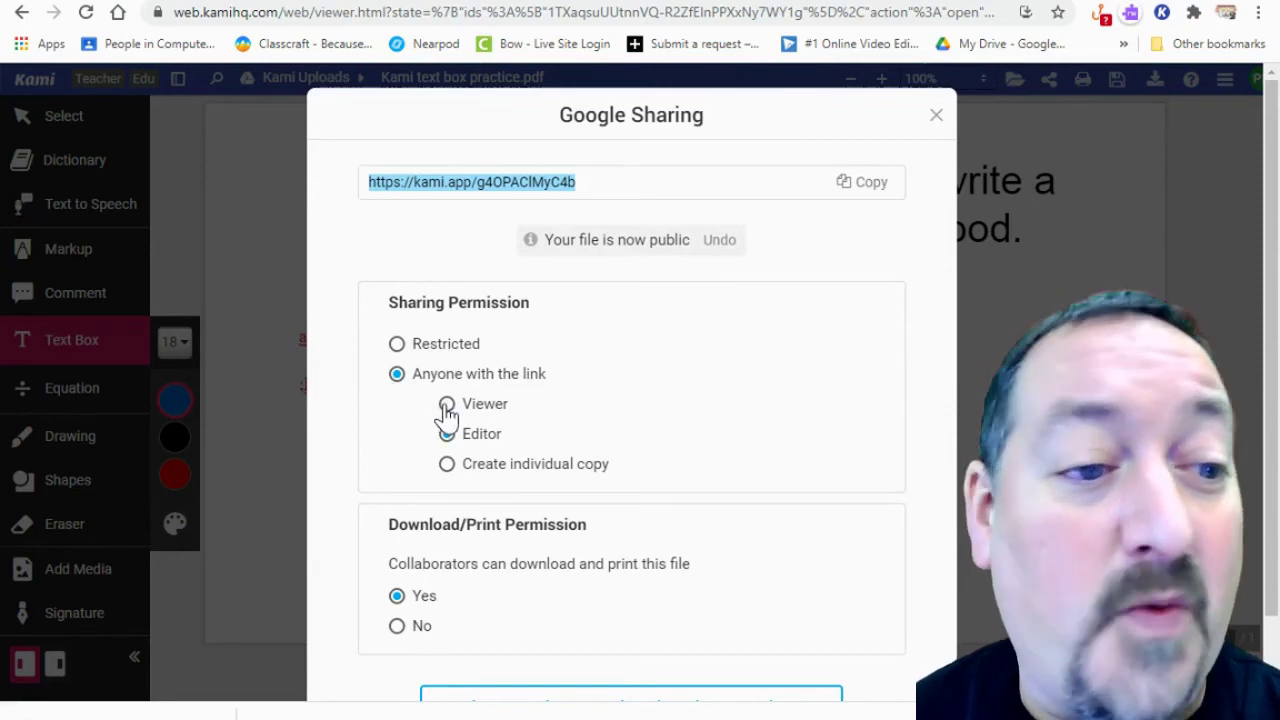
click(447, 405)
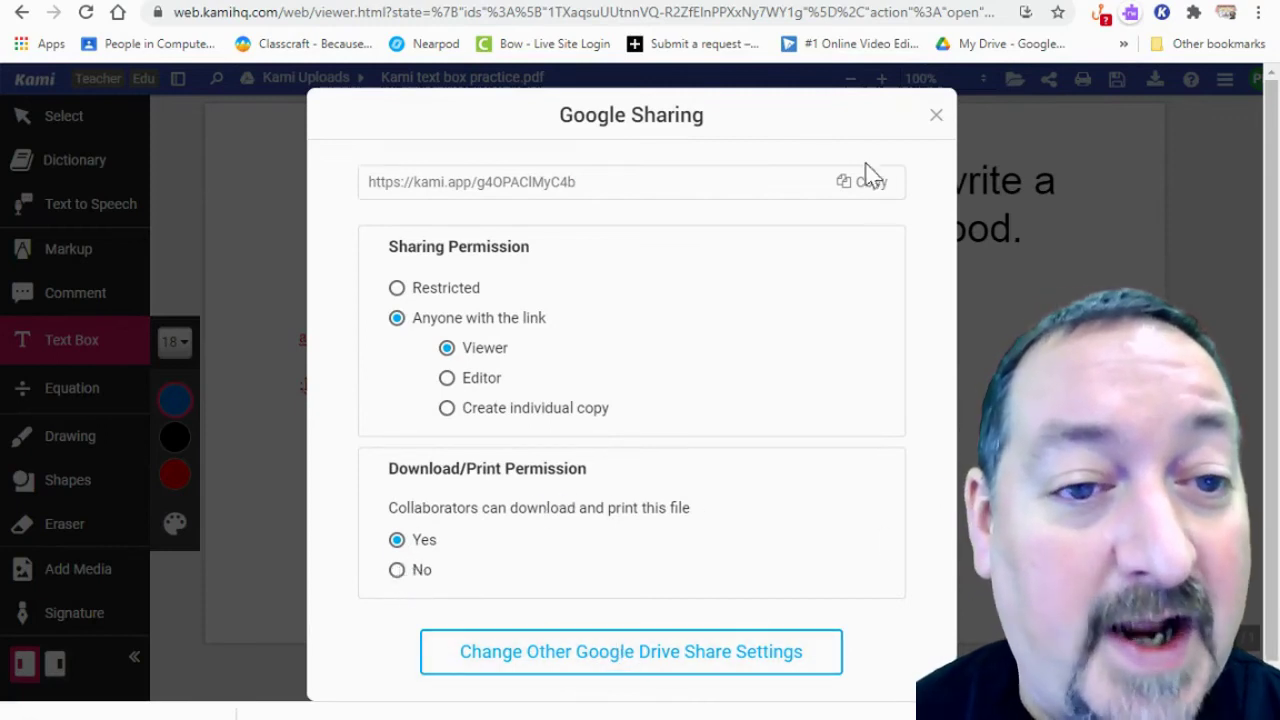
click(935, 118)
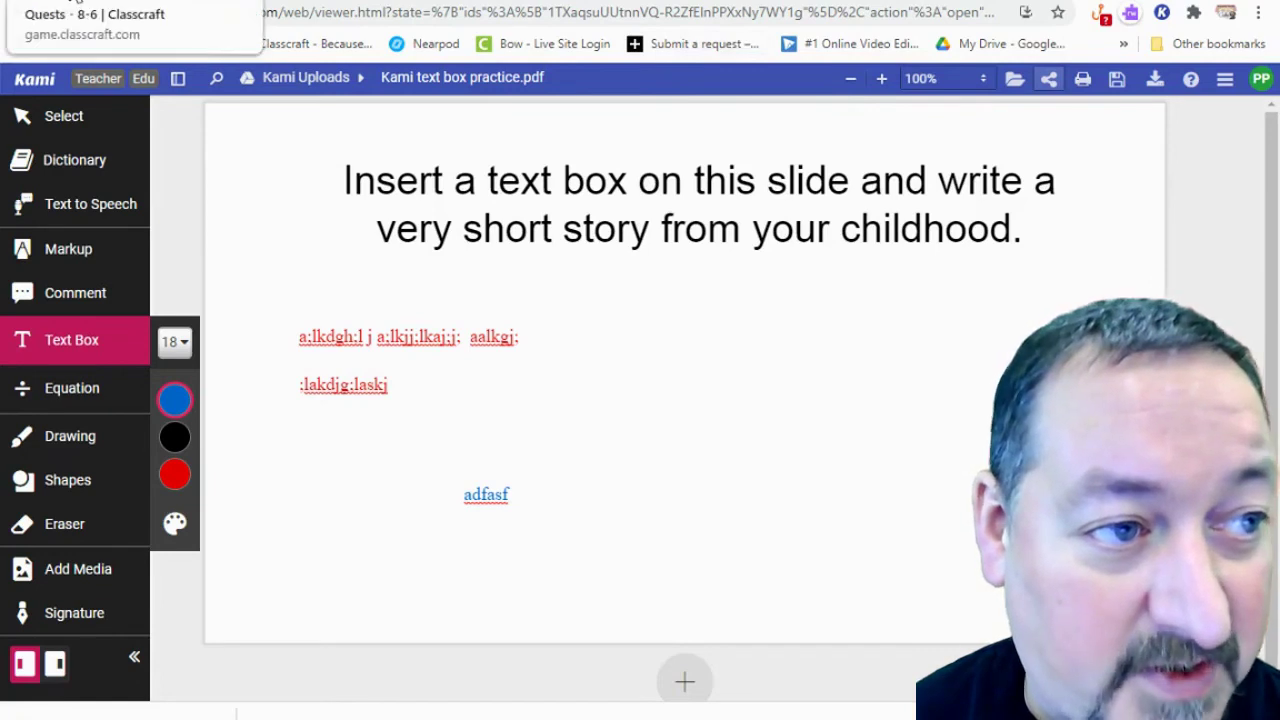
- In Classcraft's assignment section, upload 'Kami Export - Kami text box practice.pdf' from Downloads
click(62, 3)
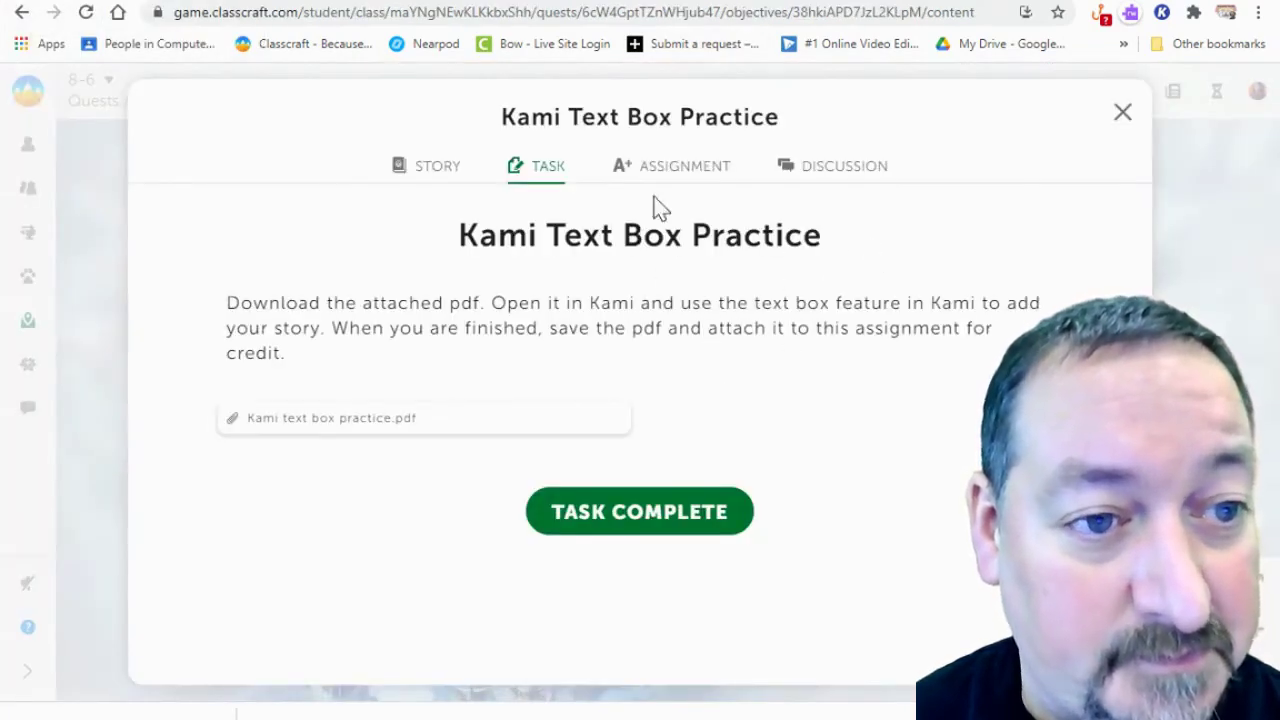
click(665, 176)
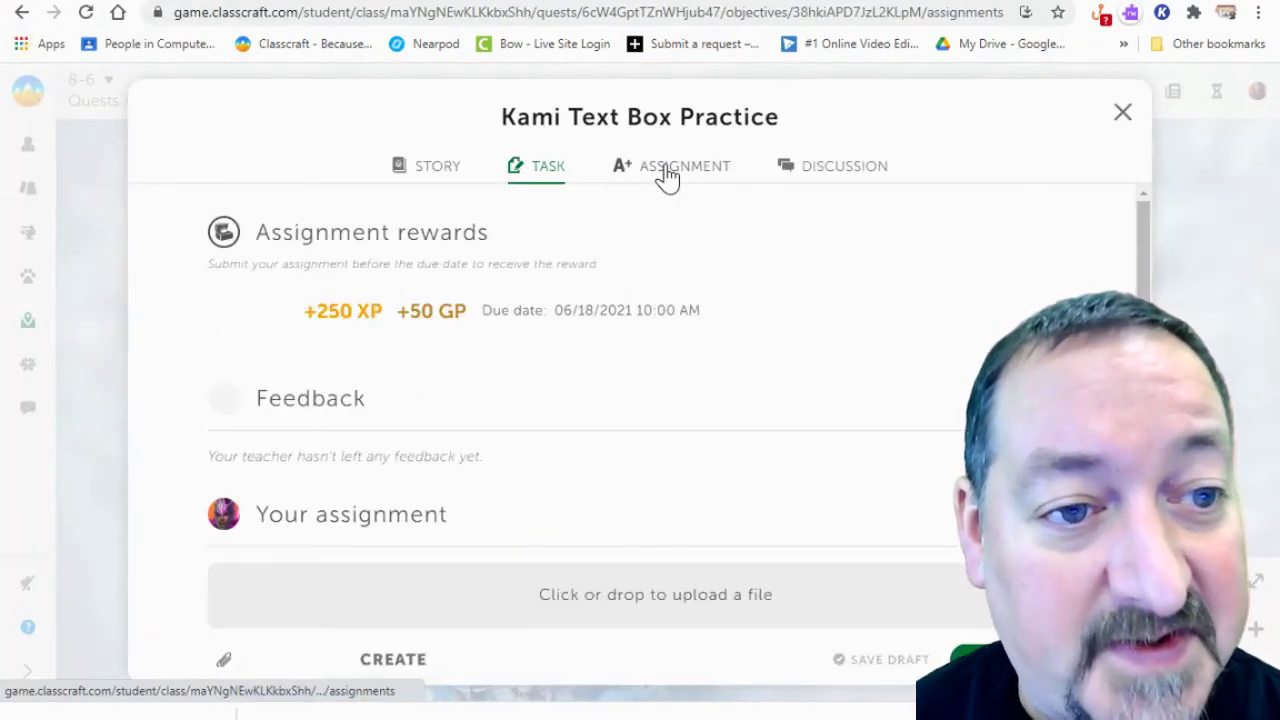
scroll(171, 466, down, 2)
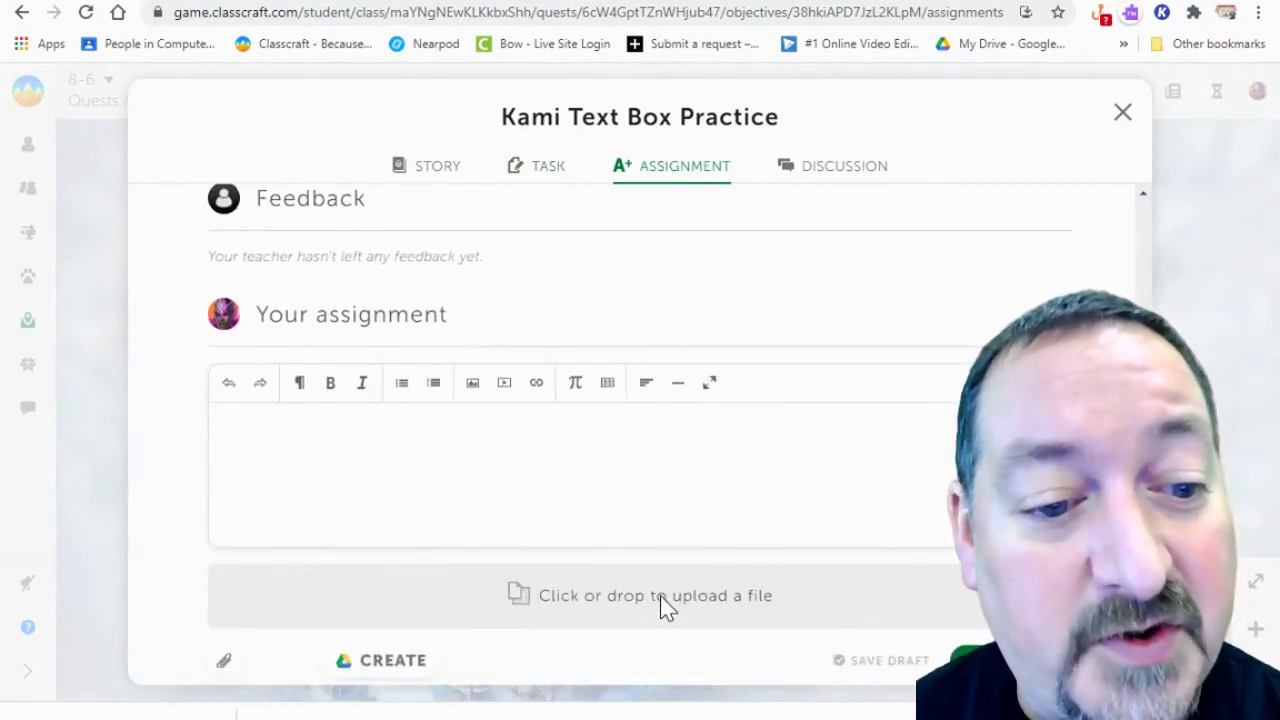
click(641, 608)
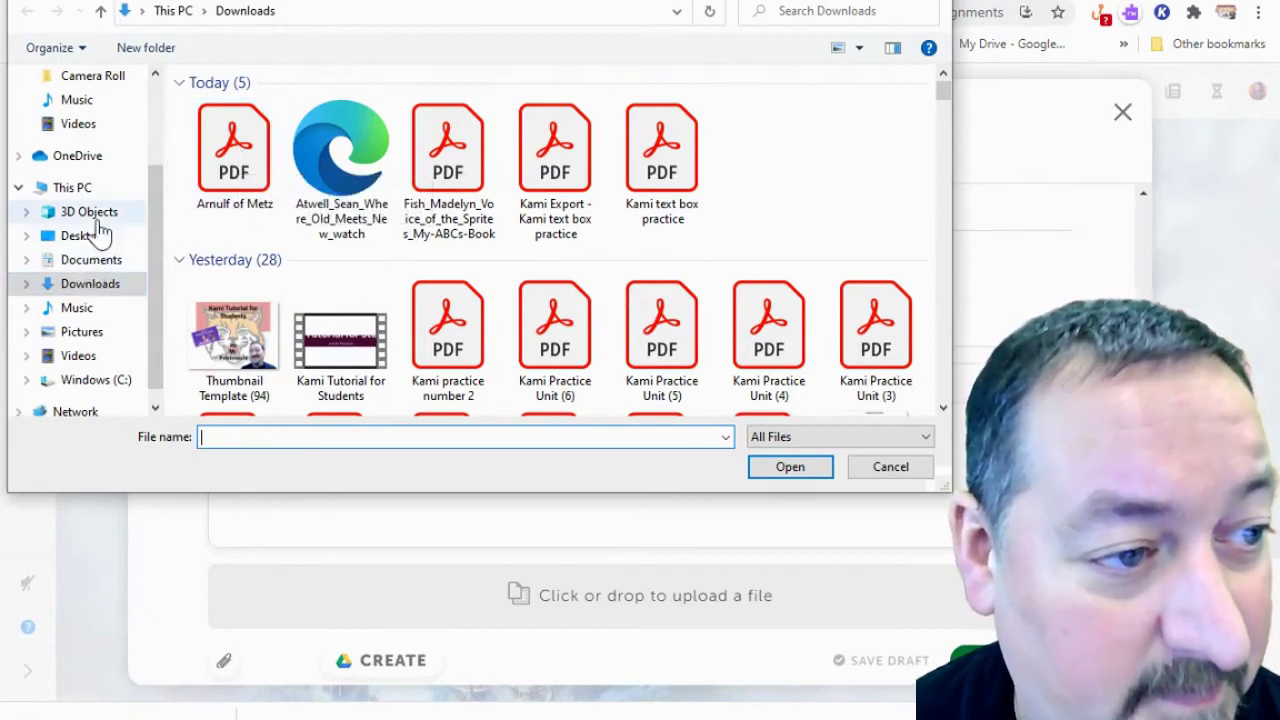
click(84, 266)
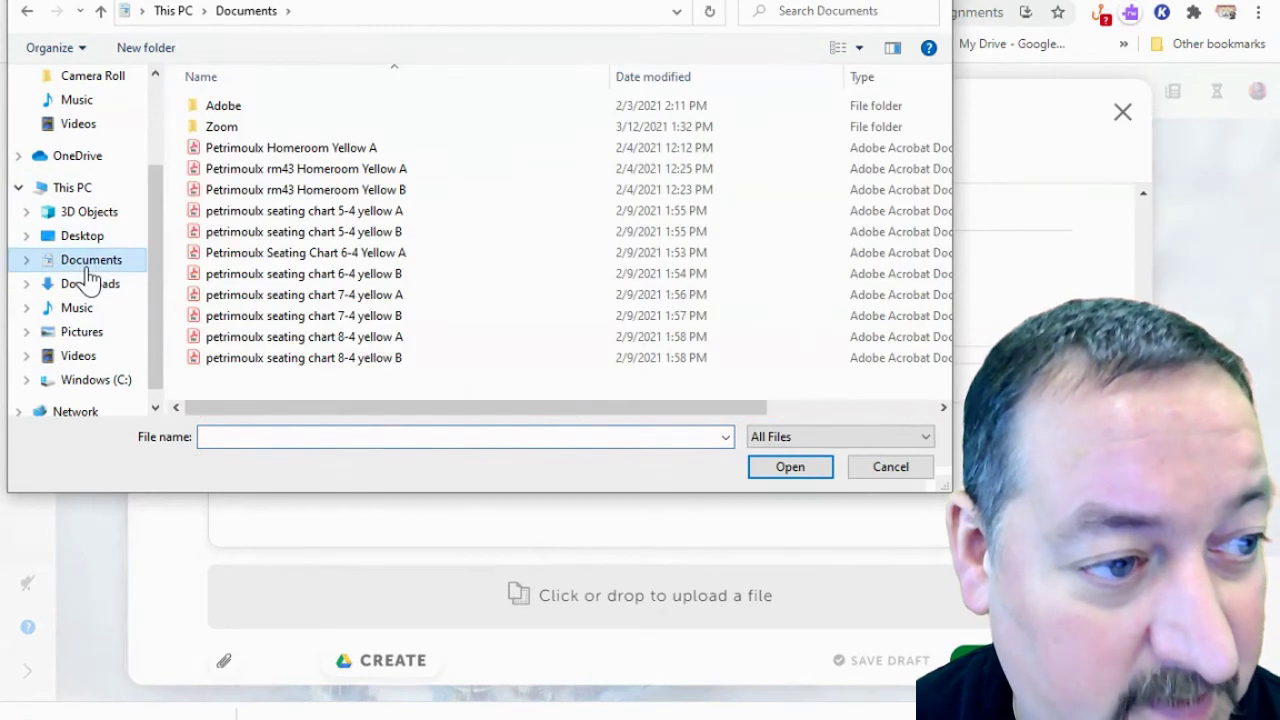
click(90, 285)
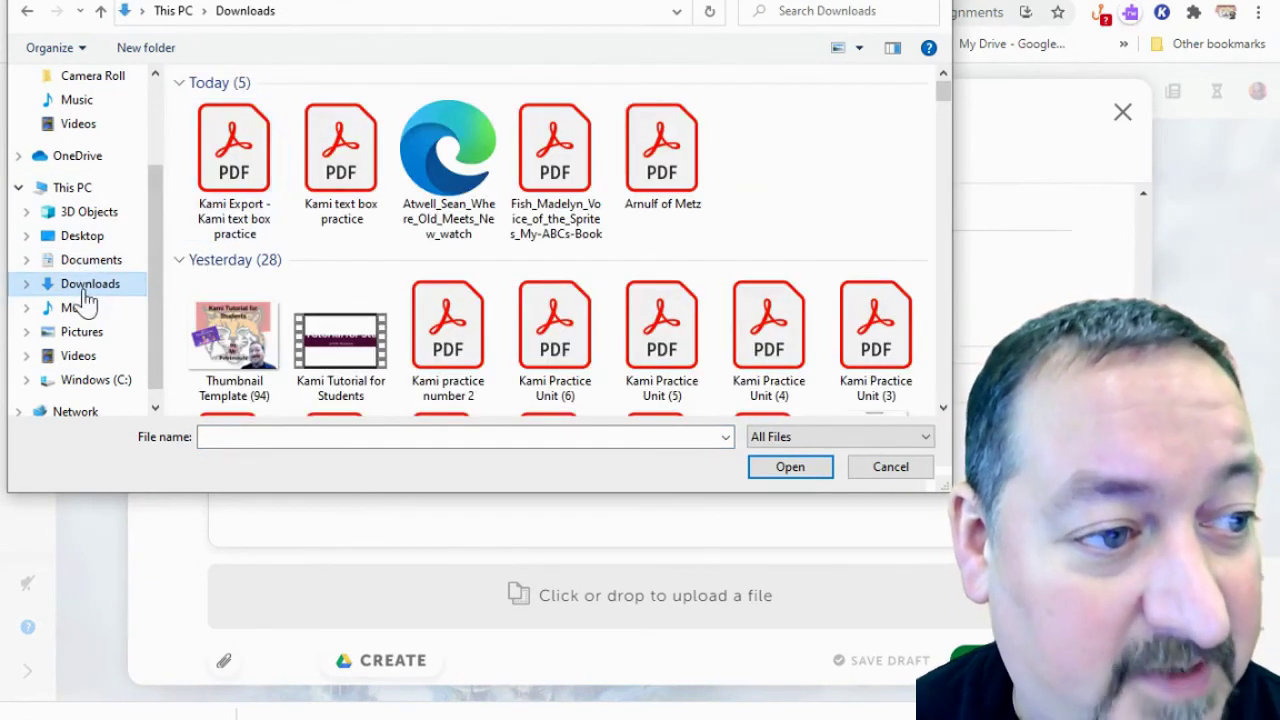
click(232, 172)
double_click(232, 172)
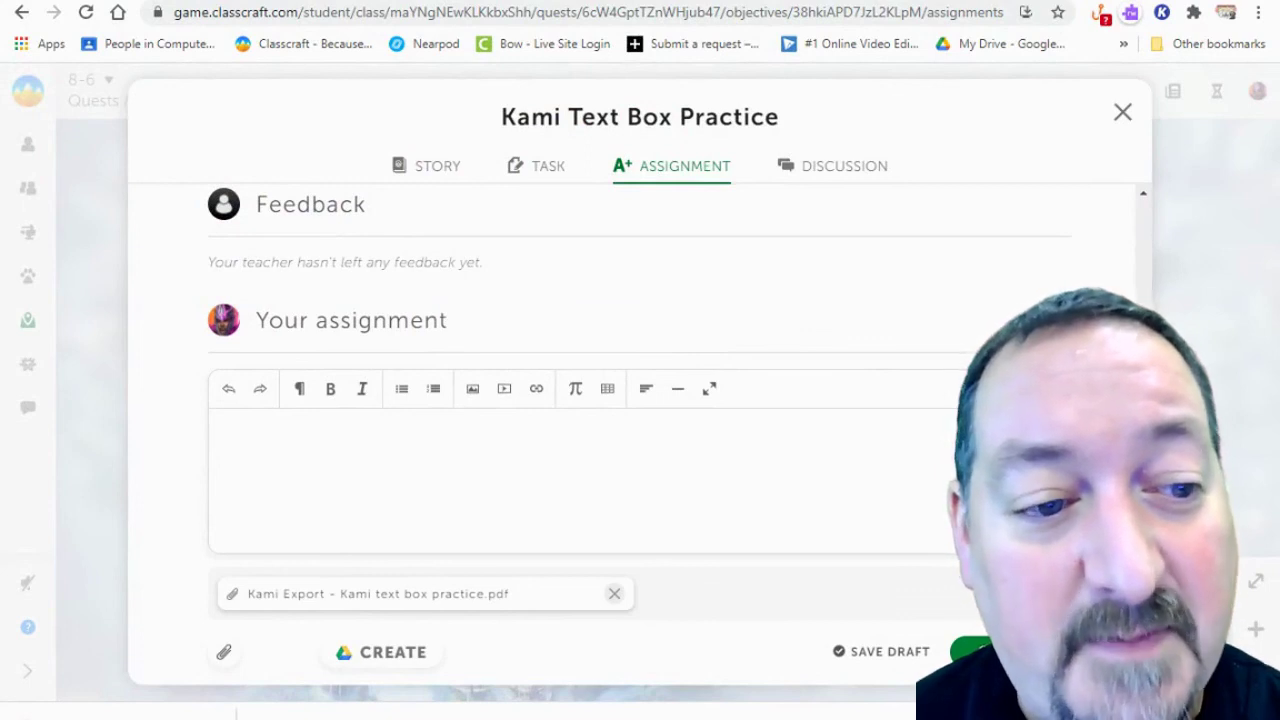
- Submit the Kami Text Box Practice assignment and confirm the submission
click(972, 651)
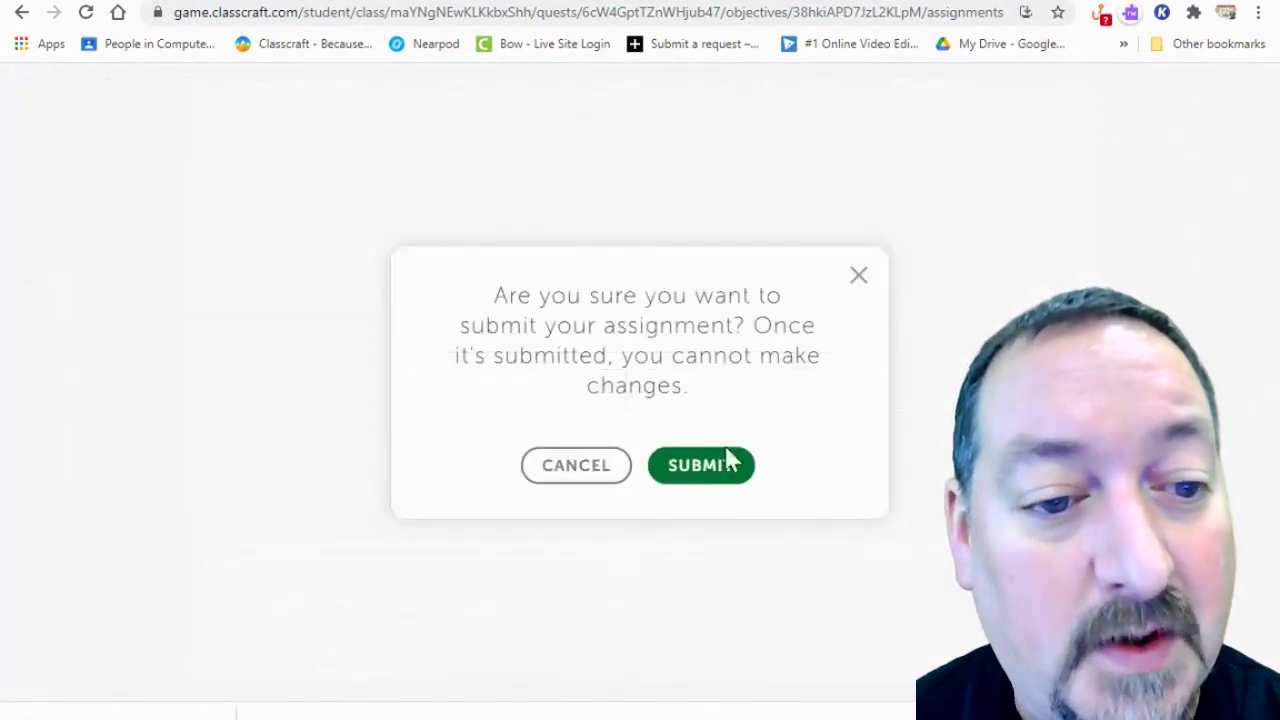
click(722, 470)
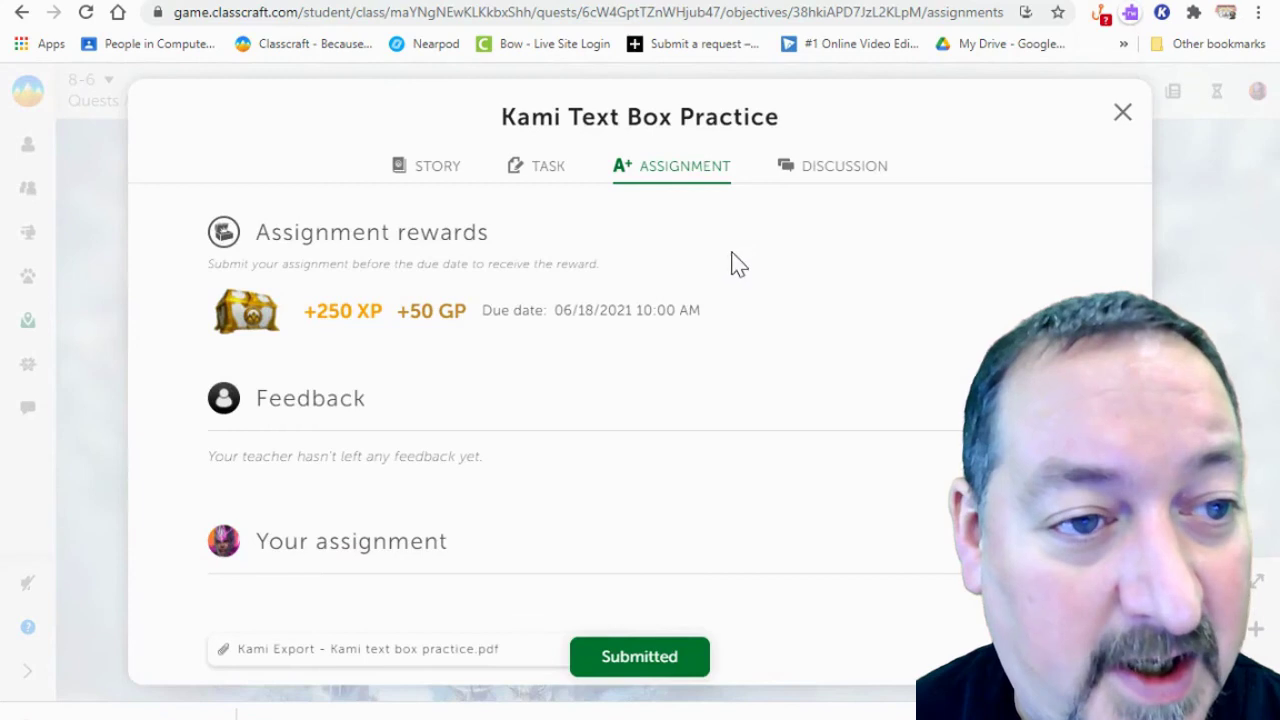